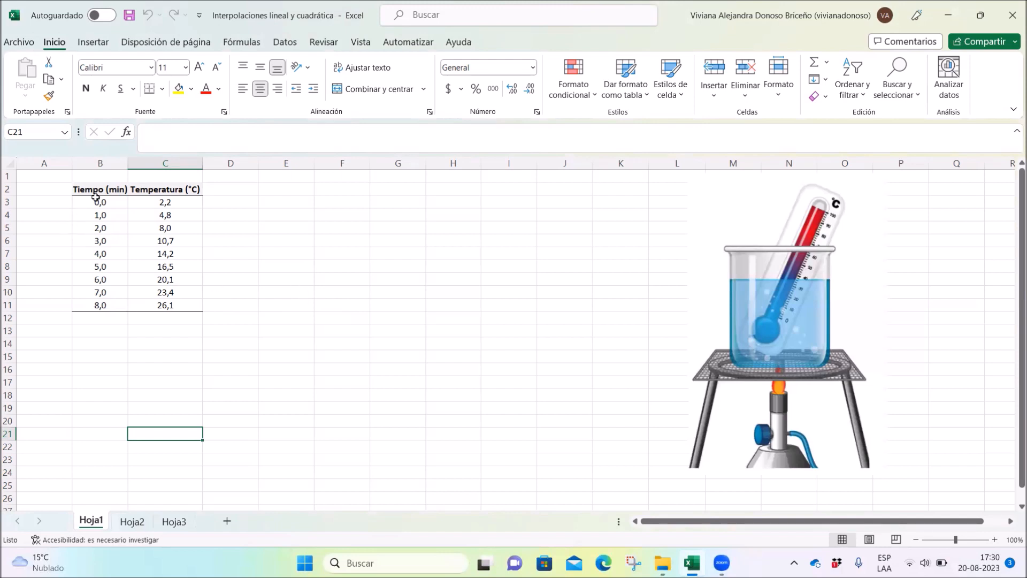
# Insert a markers-only scatter chart from the time and temperature table B2:C11 and place it between the table and the beaker picture
pyautogui.moveTo(101, 189); pyautogui.dragTo(156, 304)
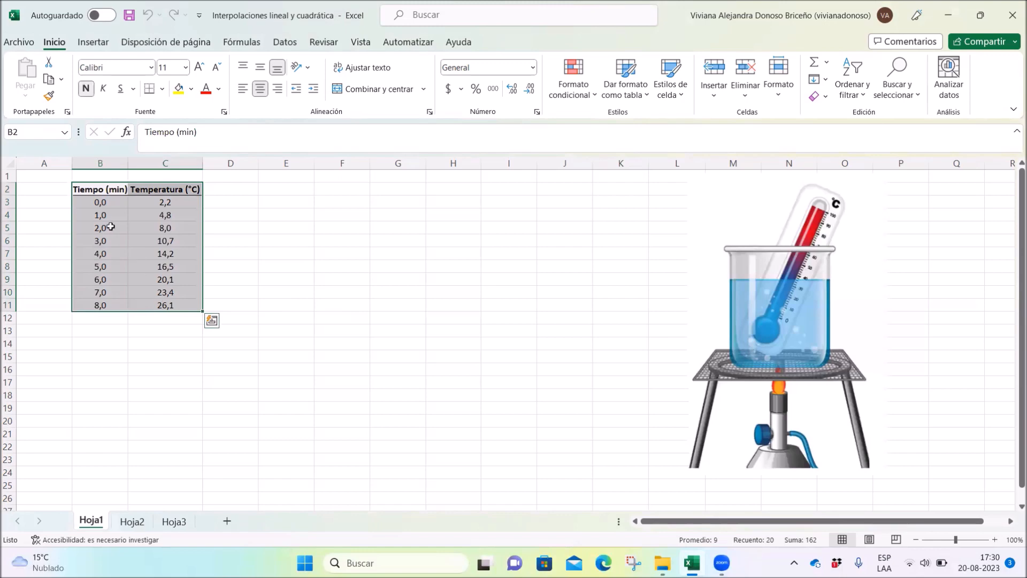
pyautogui.click(94, 43)
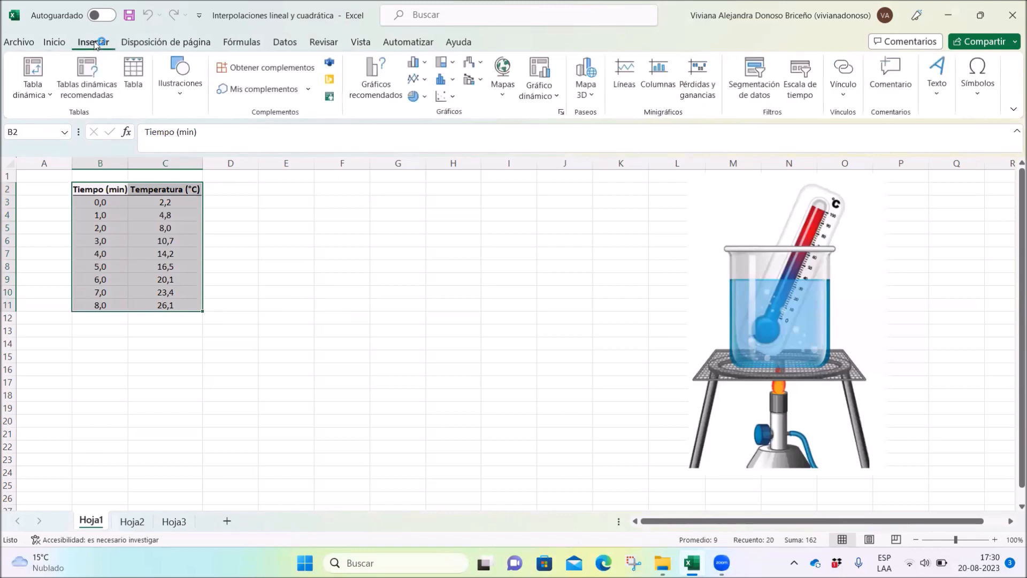
pyautogui.click(446, 97)
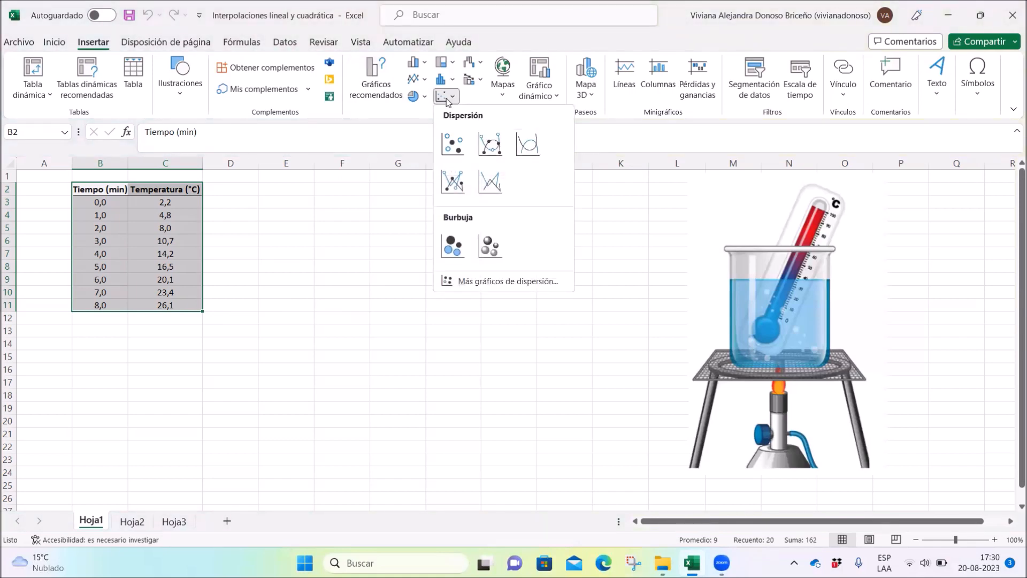
pyautogui.click(456, 145)
pyautogui.moveTo(608, 263); pyautogui.dragTo(522, 215)
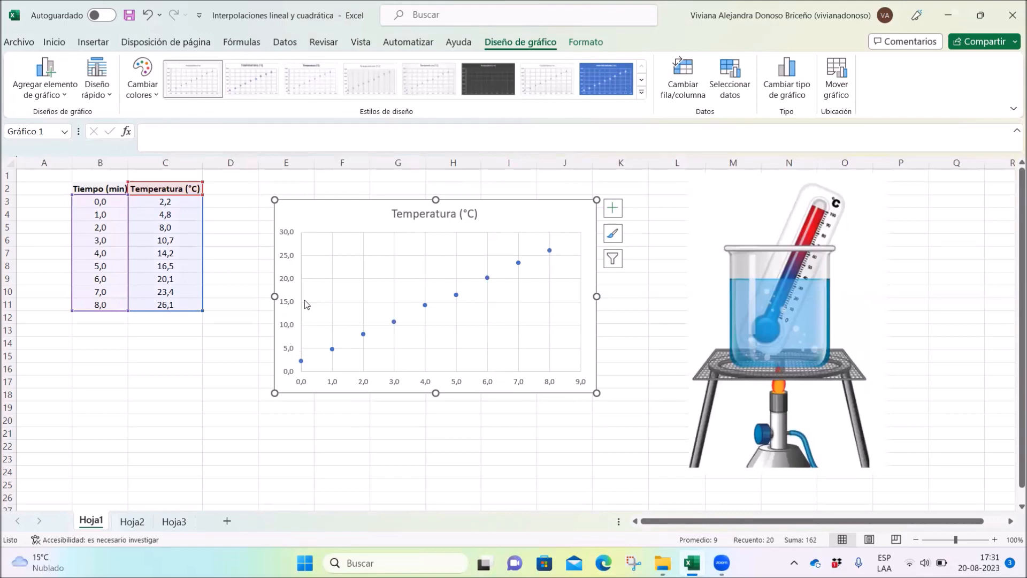
# Change the chart title to "Temperatura en función del tiempo"
pyautogui.click(467, 214)
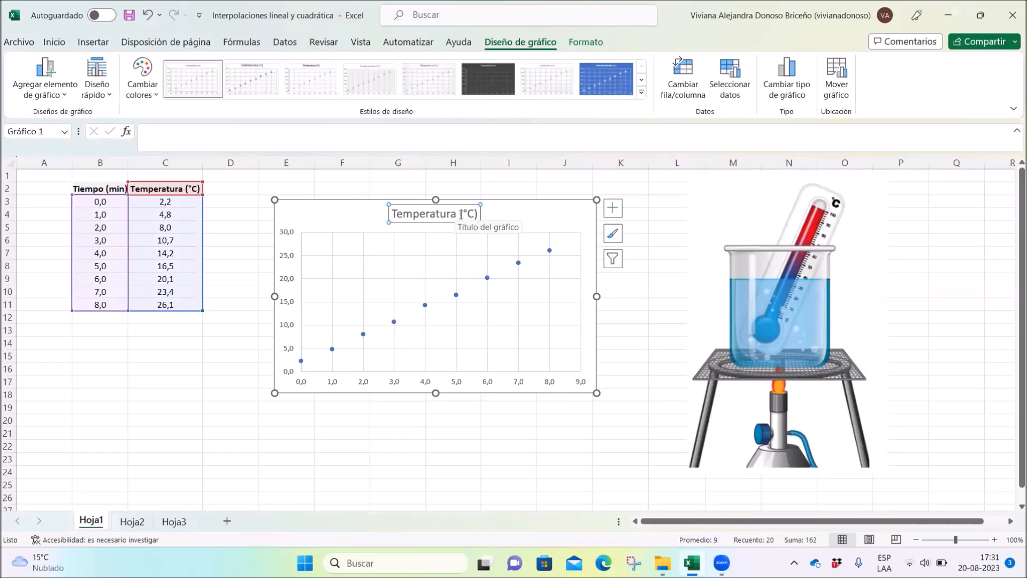
pyautogui.click(460, 214)
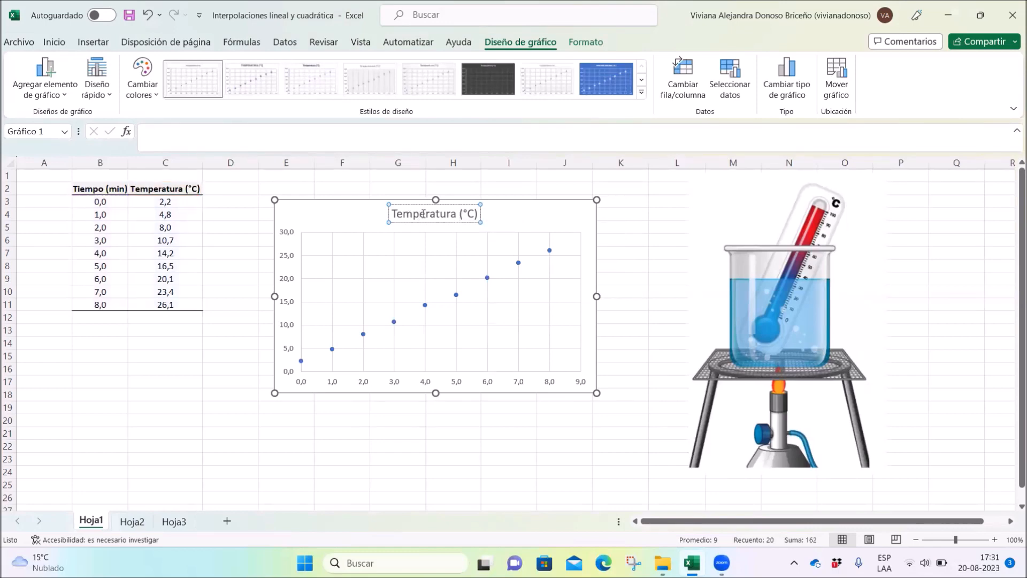
pyautogui.moveTo(461, 214); pyautogui.dragTo(482, 218)
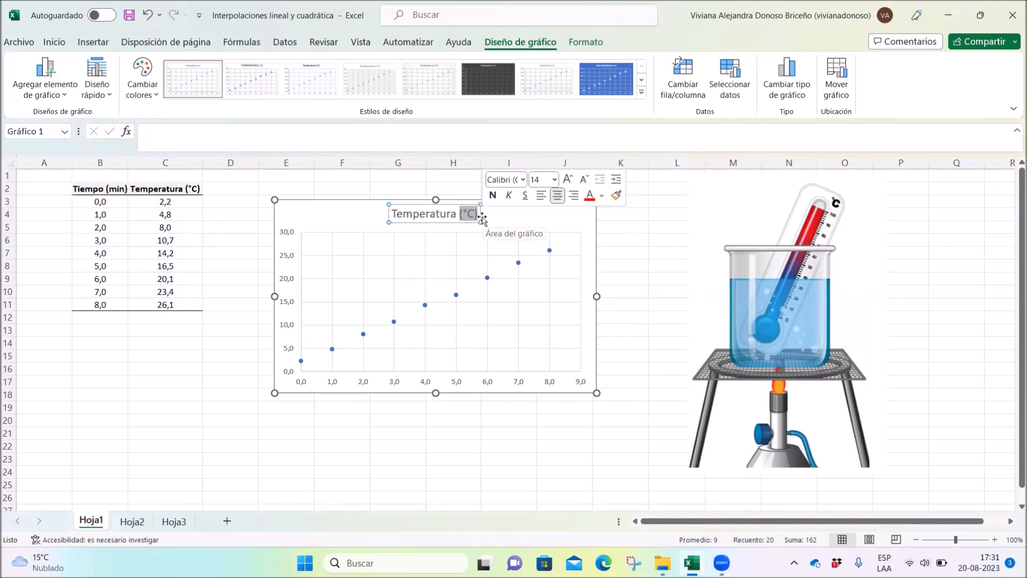
pyautogui.write('en func')
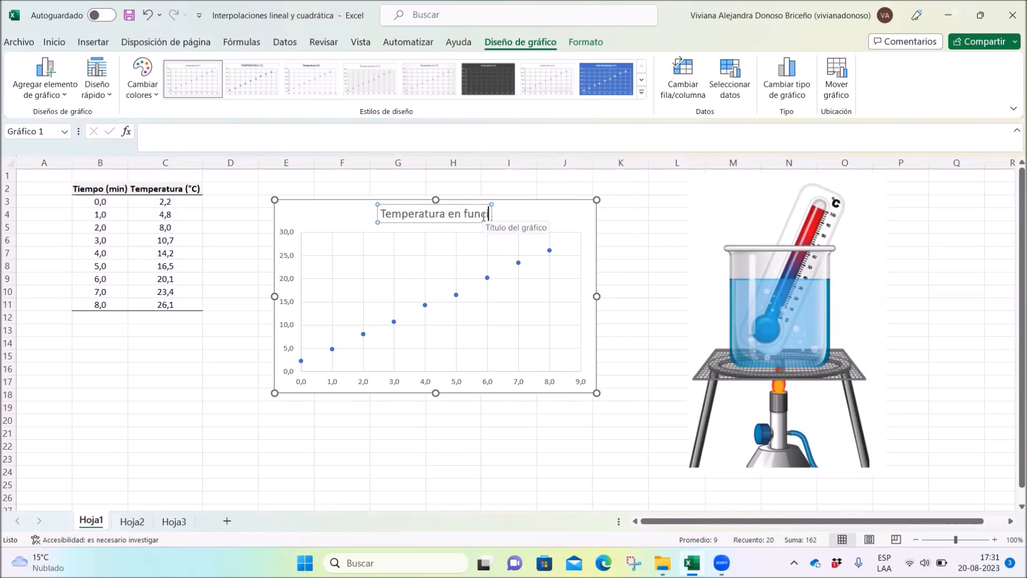
pyautogui.write('ión del')
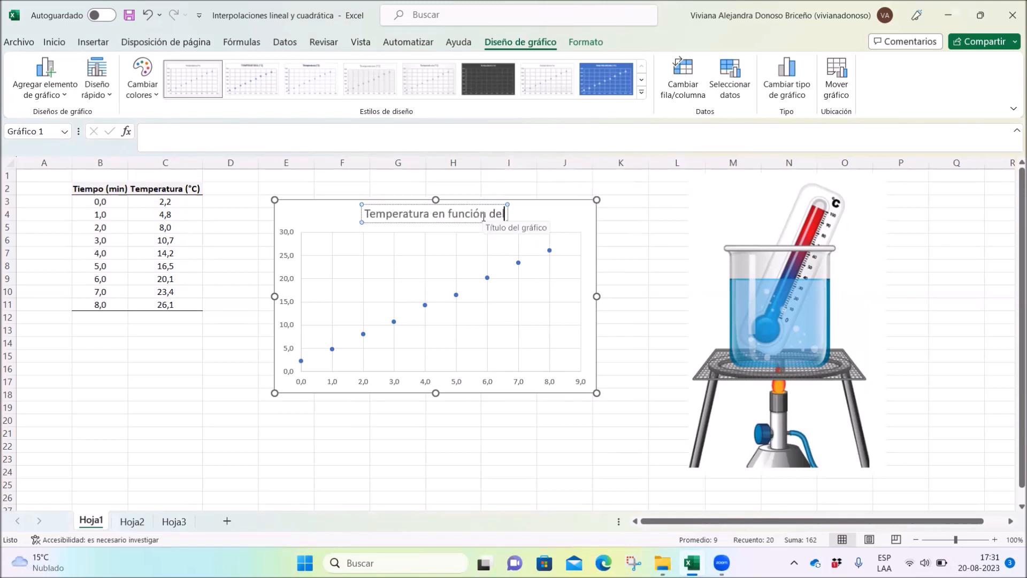
pyautogui.write(' tiempo')
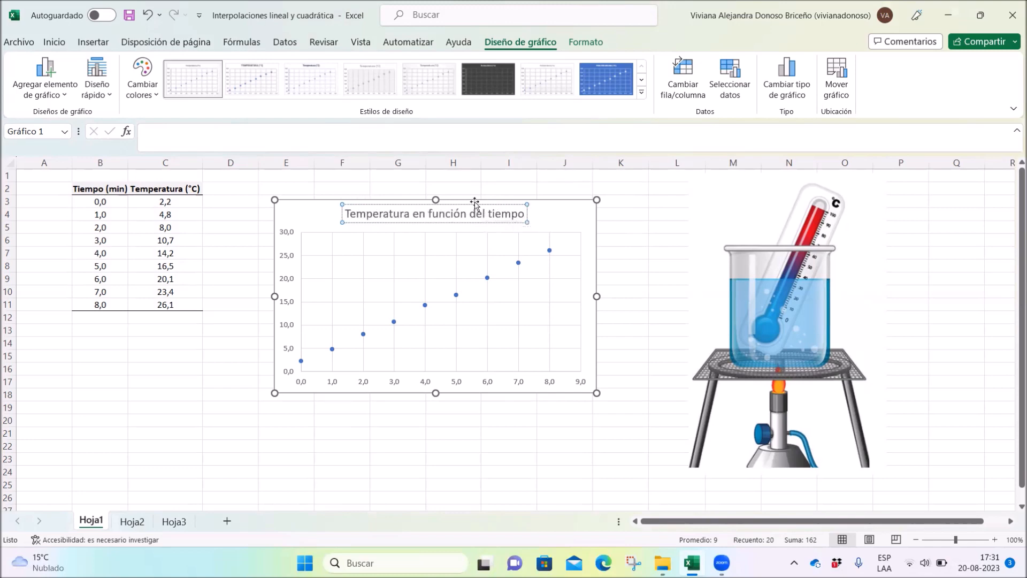
pyautogui.click(475, 203)
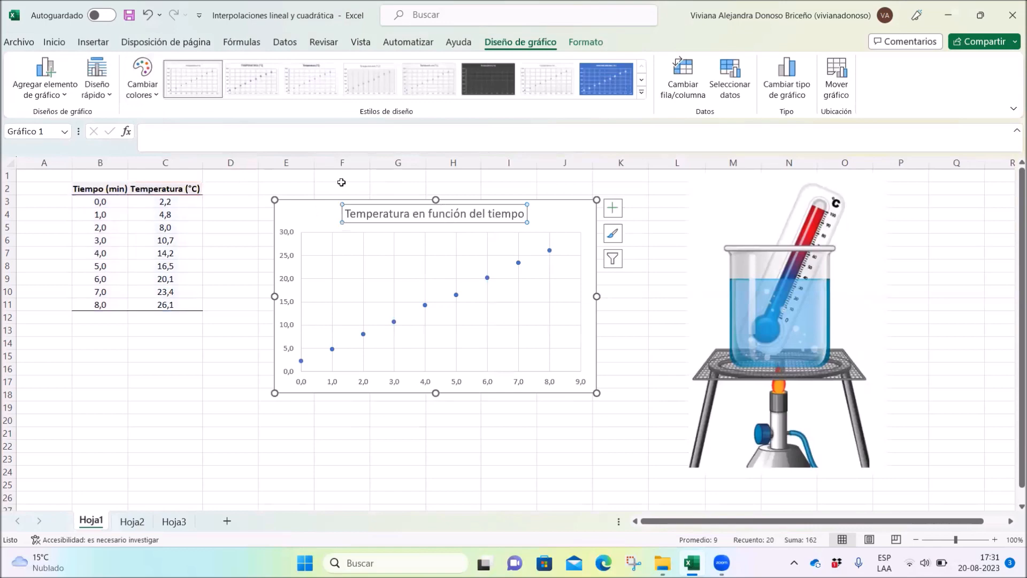
# Underline the chart title
pyautogui.click(54, 42)
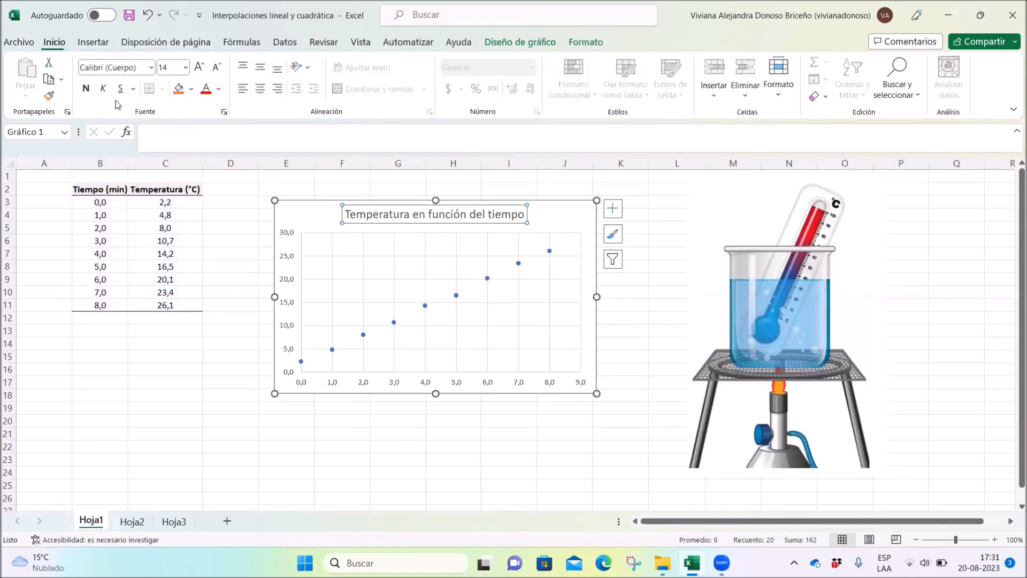
pyautogui.click(121, 89)
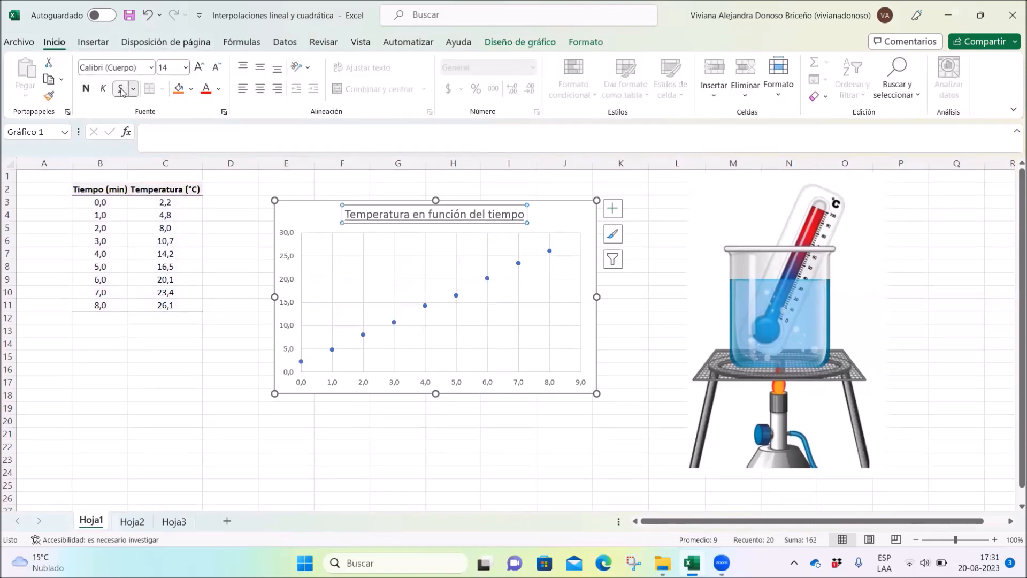
pyautogui.click(566, 226)
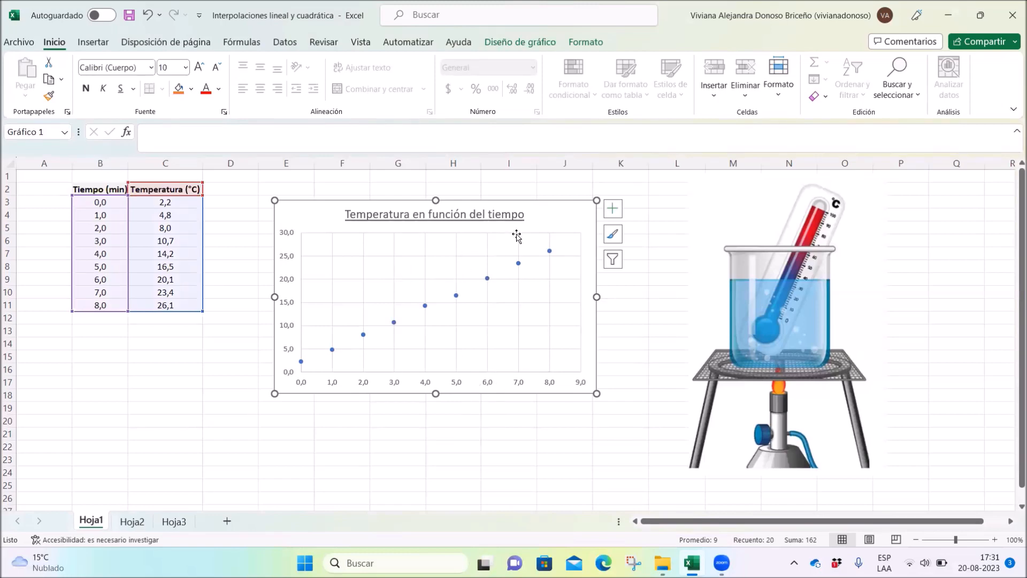
# Add a primary horizontal axis title to the chart reading "Tiempo (min)"
pyautogui.doubleClick(564, 219)
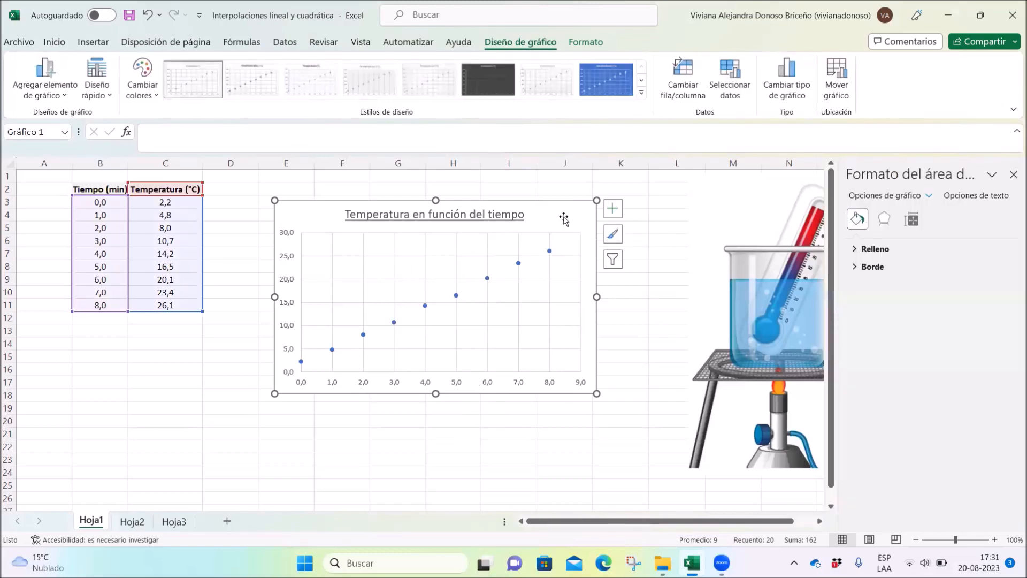
pyautogui.click(67, 99)
pyautogui.moveTo(79, 137)
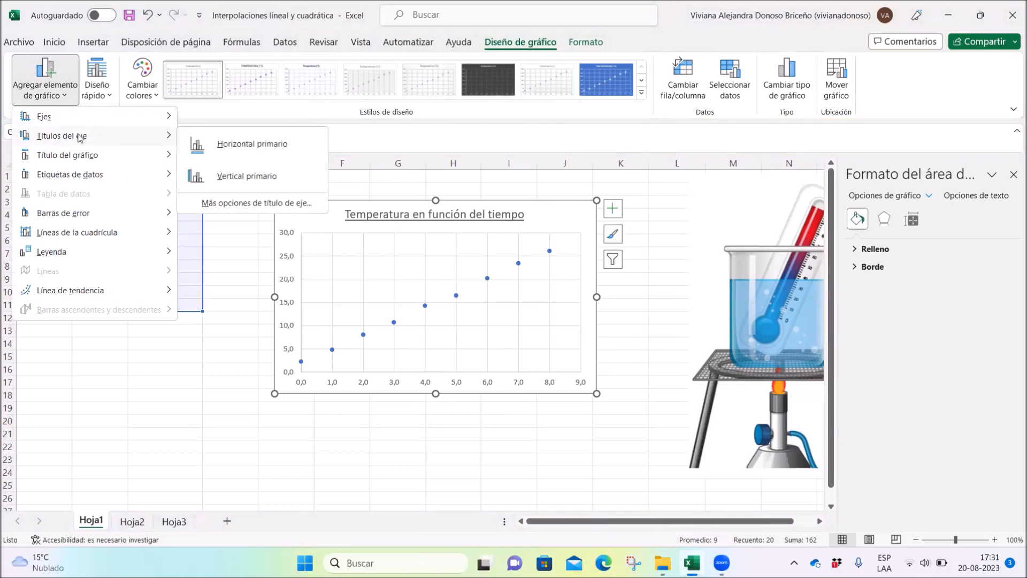
pyautogui.click(251, 144)
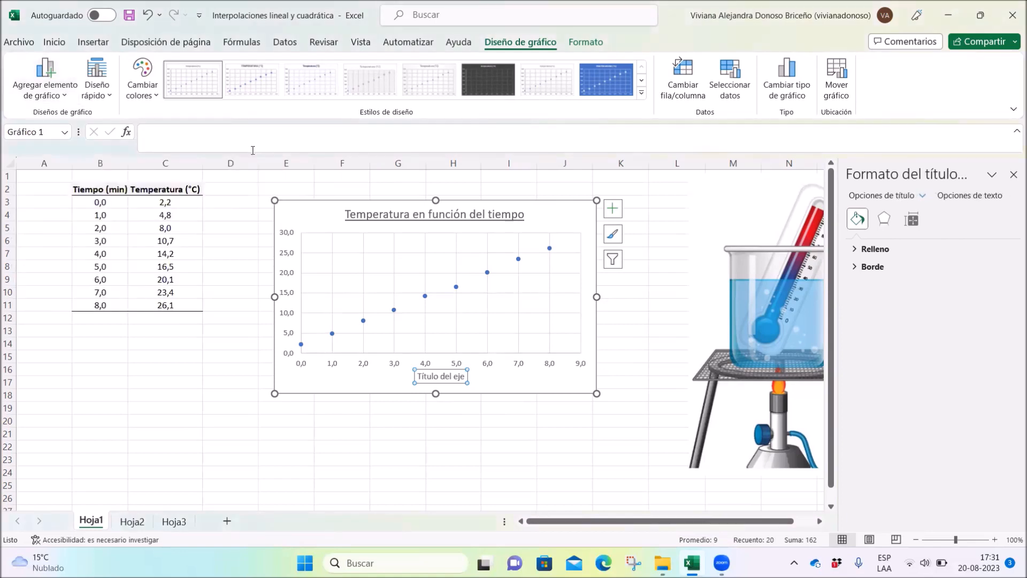
pyautogui.tripleClick(447, 379)
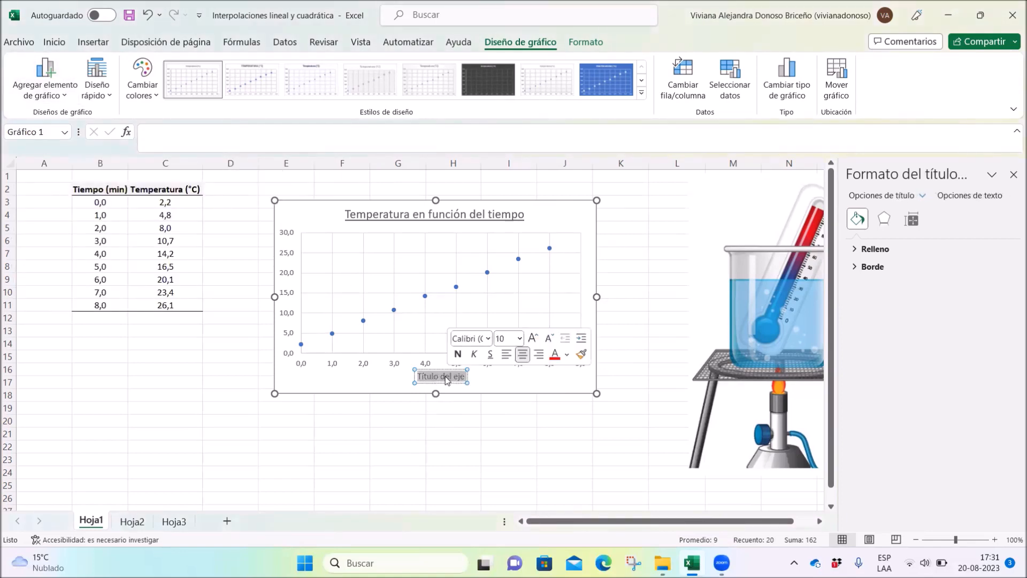
pyautogui.write('Tiempo (min')
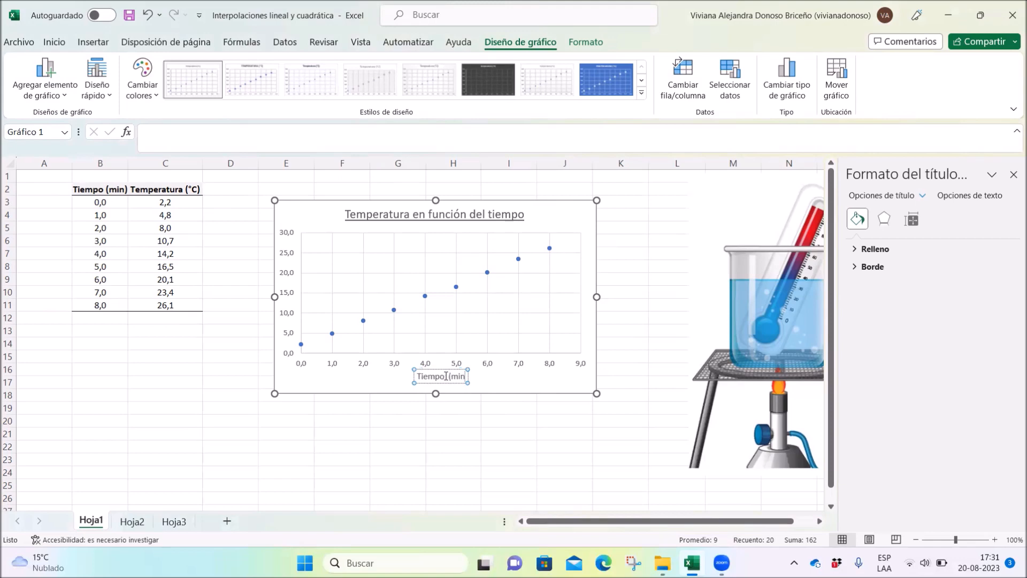
pyautogui.write(')')
pyautogui.click(534, 386)
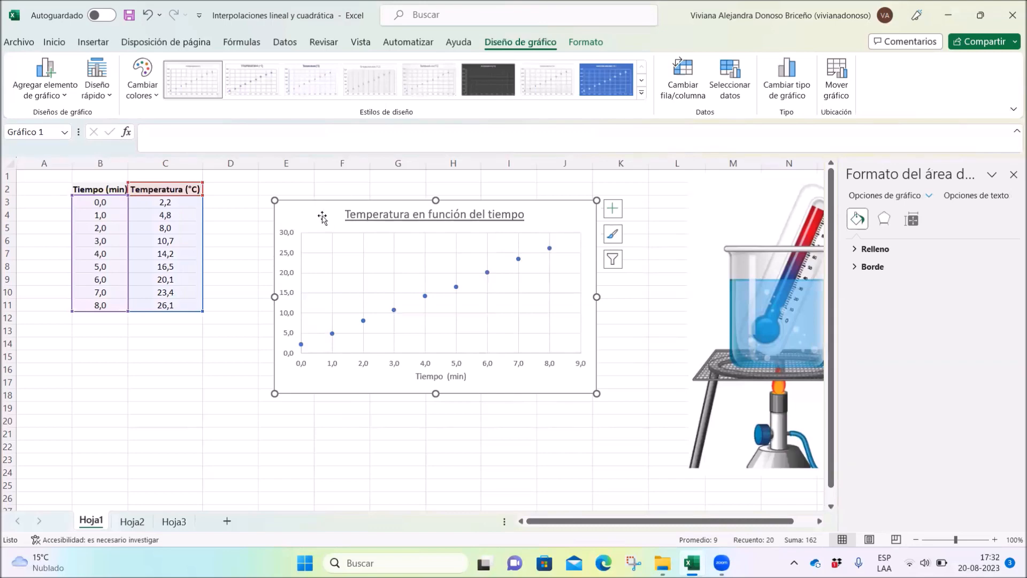
# Add a primary vertical axis title to the chart reading "Temperatura (°C)"
pyautogui.click(43, 83)
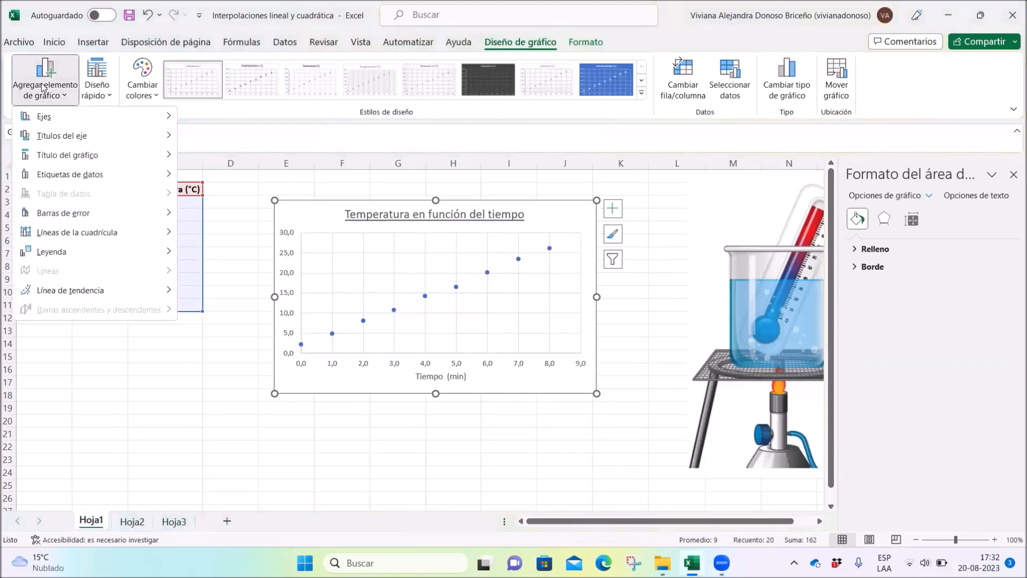
pyautogui.moveTo(72, 138)
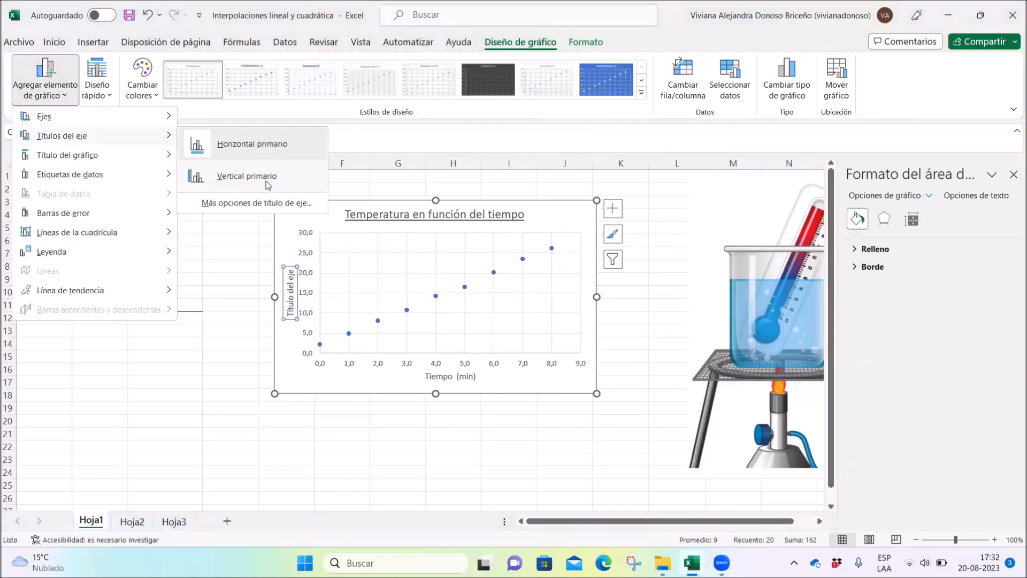
pyautogui.click(252, 176)
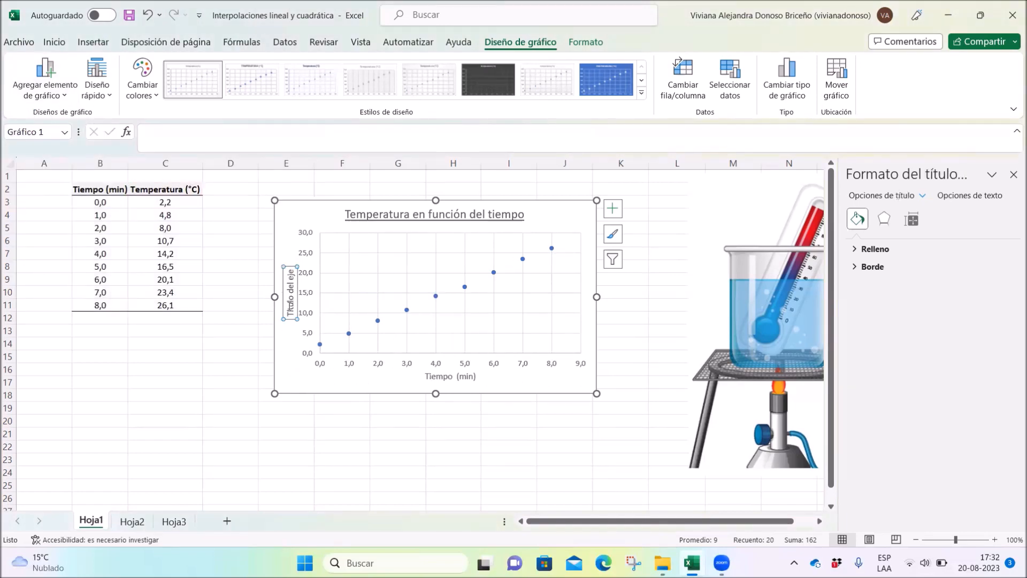
pyautogui.tripleClick(289, 307)
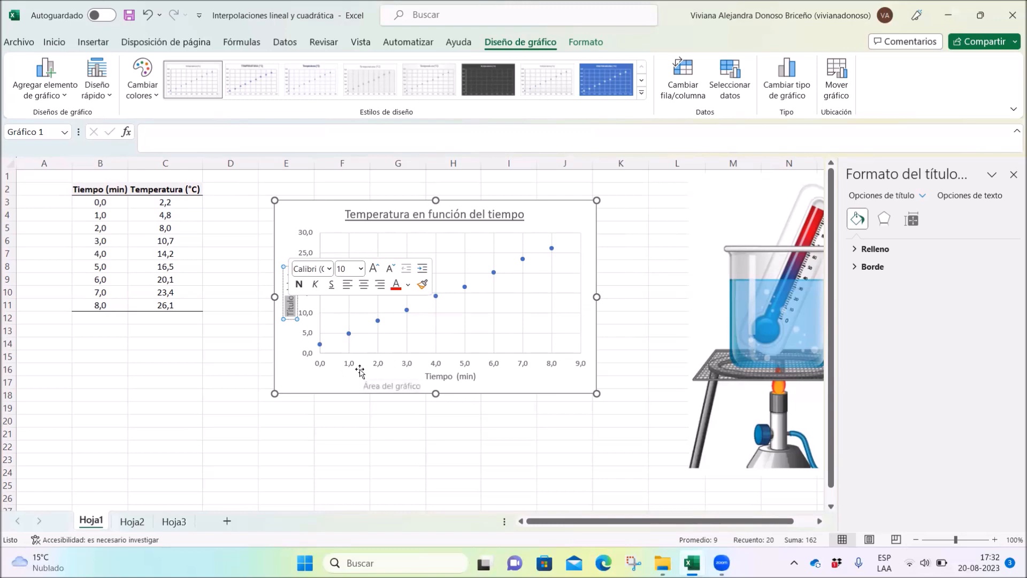
pyautogui.press('Delete')
pyautogui.press('Delete')
pyautogui.press('Delete')
pyautogui.press('Delete')
pyautogui.press('Delete')
pyautogui.press('Delete')
pyautogui.press('Delete')
pyautogui.press('Delete')
pyautogui.press('Delete')
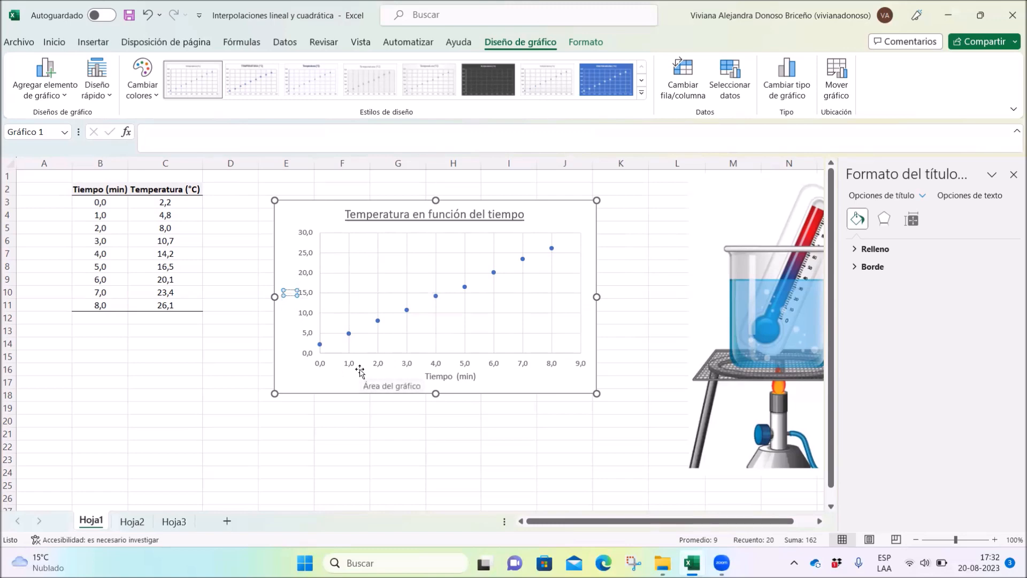
pyautogui.write('Temperatura (°C)')
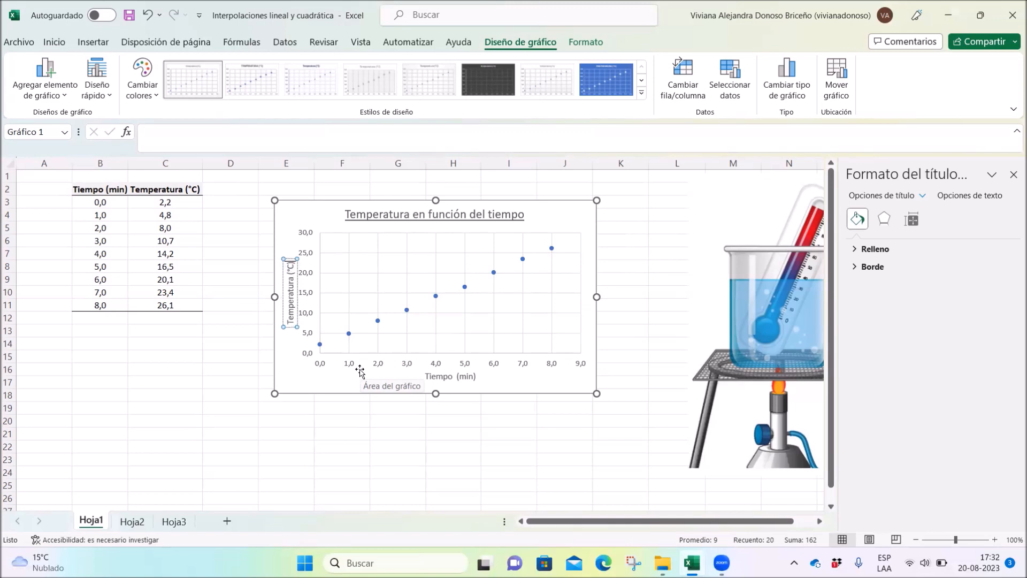
pyautogui.click(584, 381)
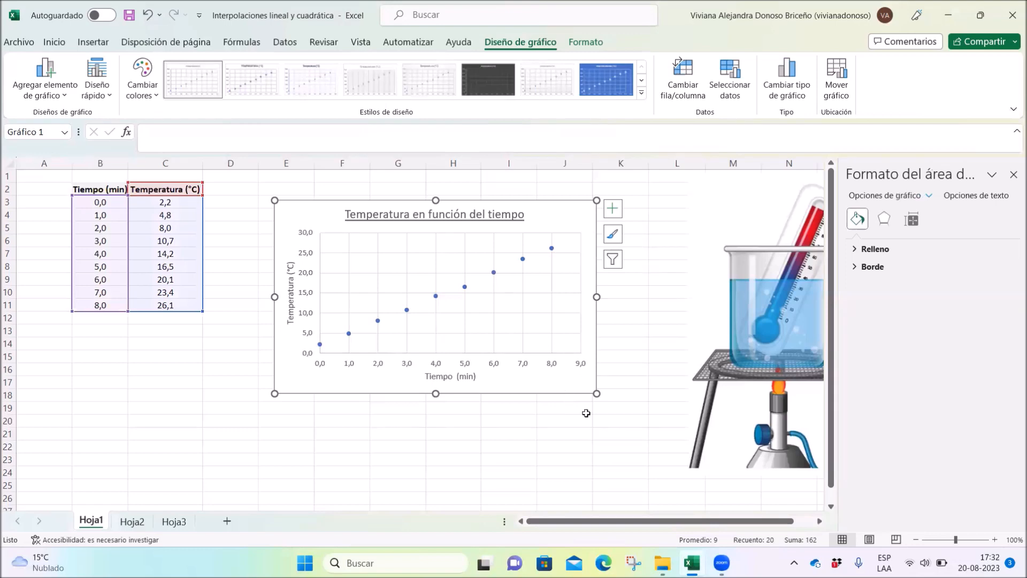
# Close the chart formatting options and enlarge the chart to span about columns D to K and rows 3 to 24
pyautogui.moveTo(597, 394); pyautogui.dragTo(646, 423)
pyautogui.click(1013, 175)
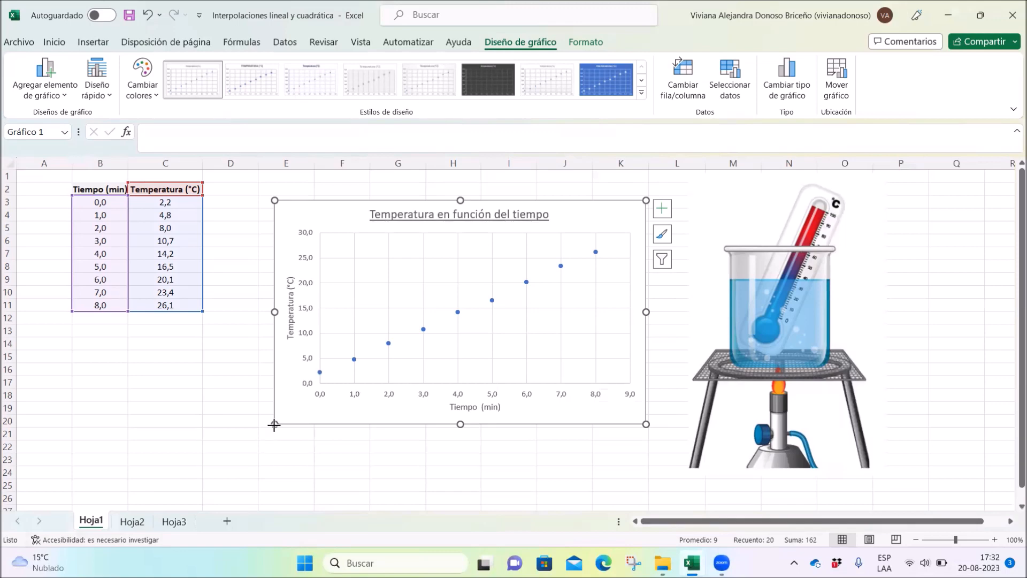
pyautogui.moveTo(274, 426); pyautogui.dragTo(220, 475)
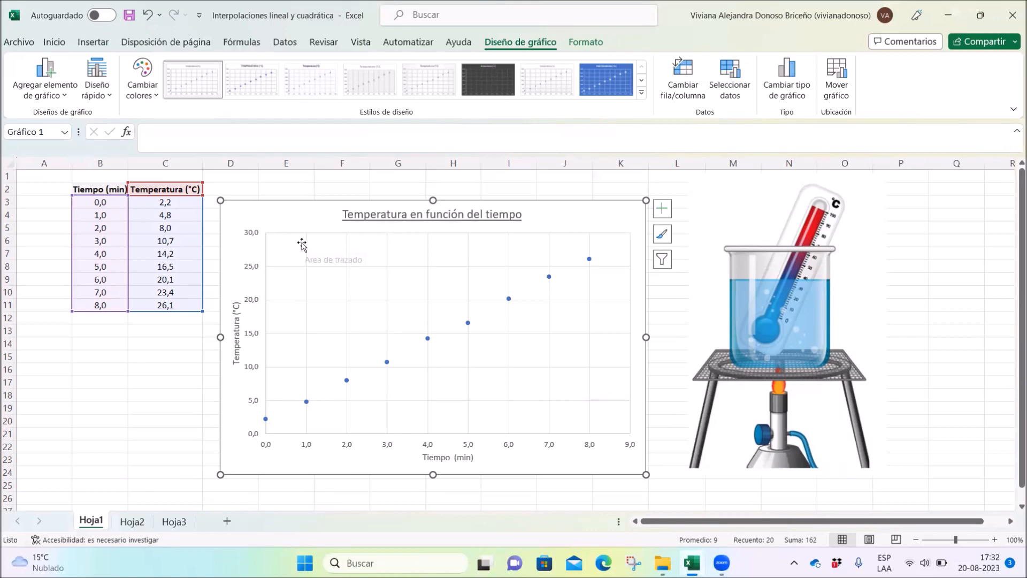
# Delete the vertical and horizontal gridlines from the chart's plot area and deselect the chart
pyautogui.click(429, 255)
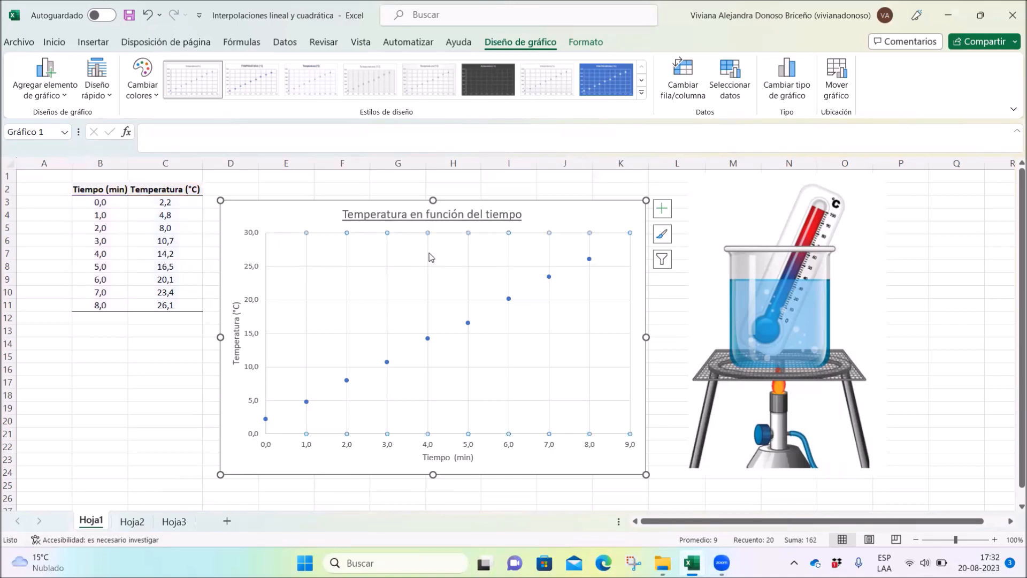
pyautogui.press('Delete')
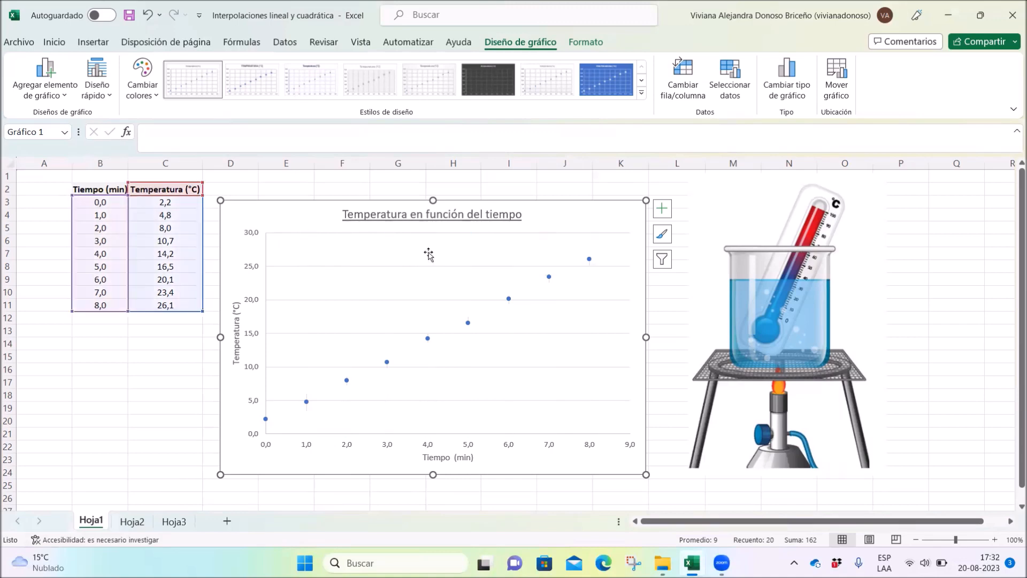
pyautogui.click(431, 266)
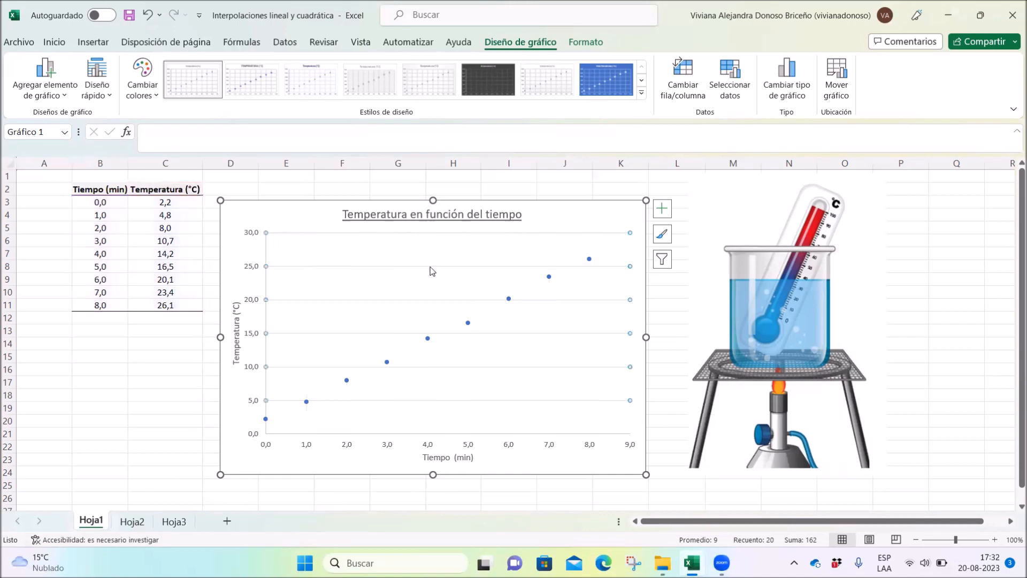
pyautogui.press('Delete')
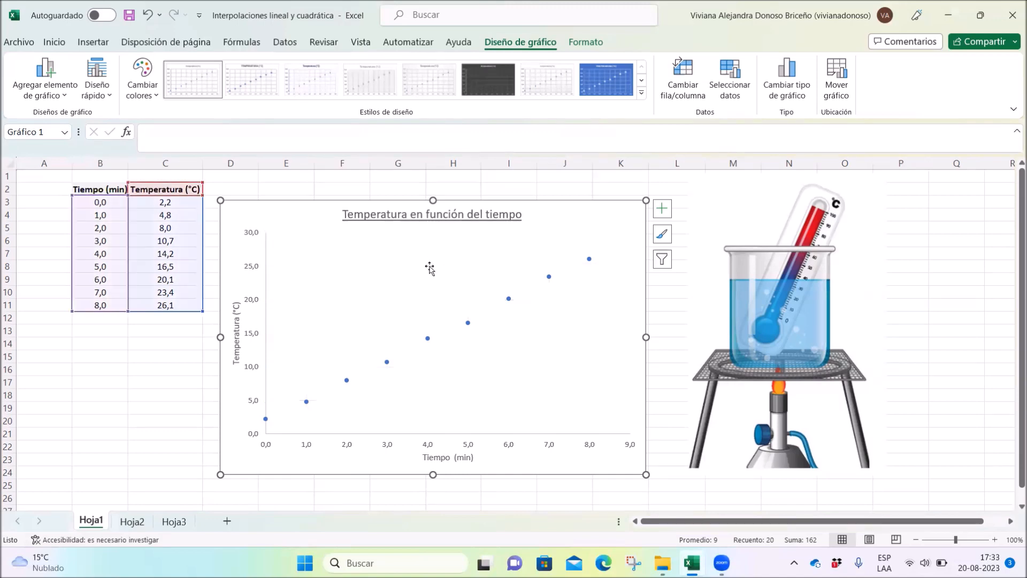
pyautogui.click(620, 498)
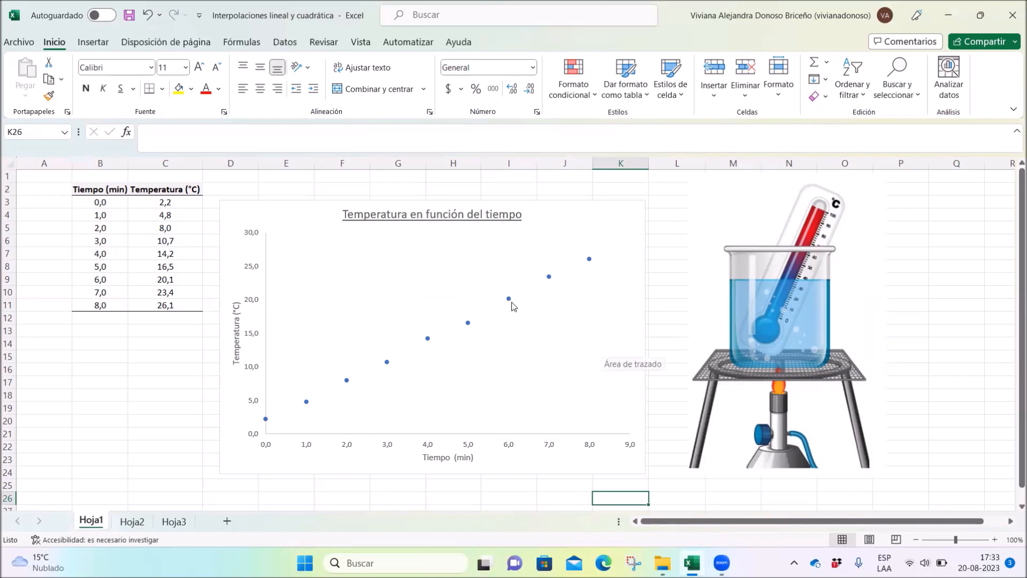
pyautogui.moveTo(510, 303)
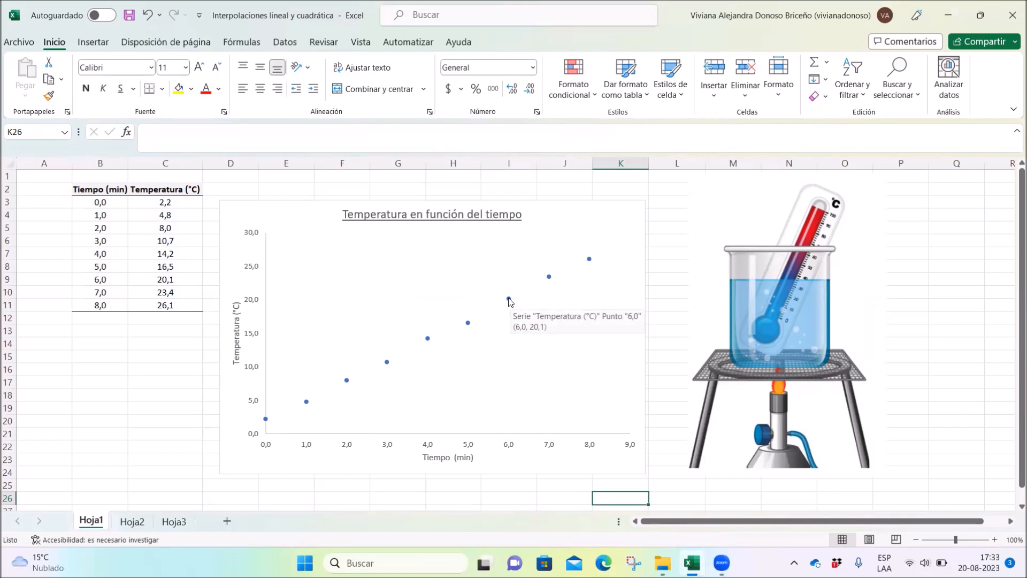
# Add a linear trendline to the temperature data series in the scatter chart
pyautogui.click(509, 300)
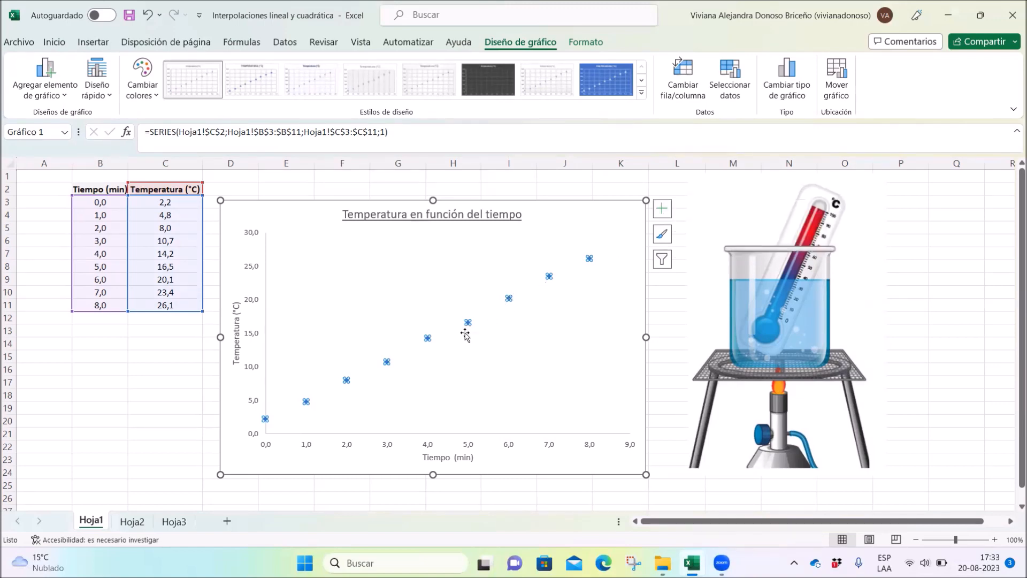
pyautogui.moveTo(468, 322)
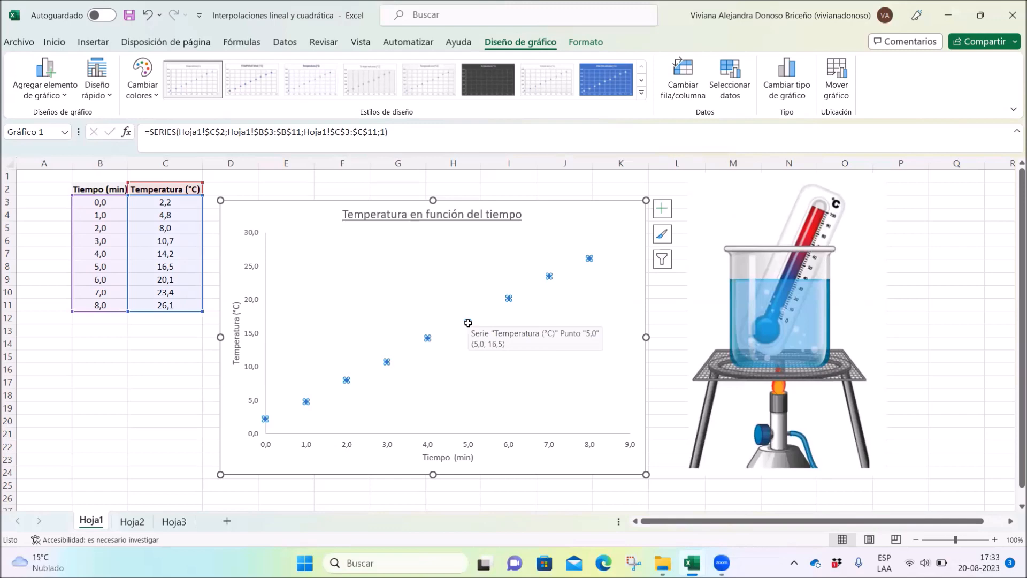
pyautogui.rightClick(468, 323)
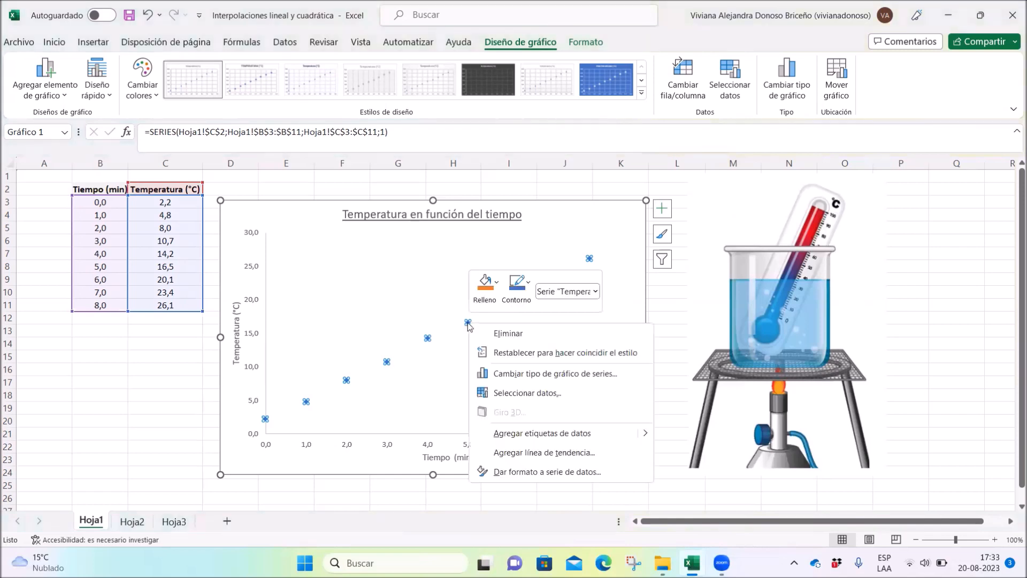
pyautogui.click(576, 455)
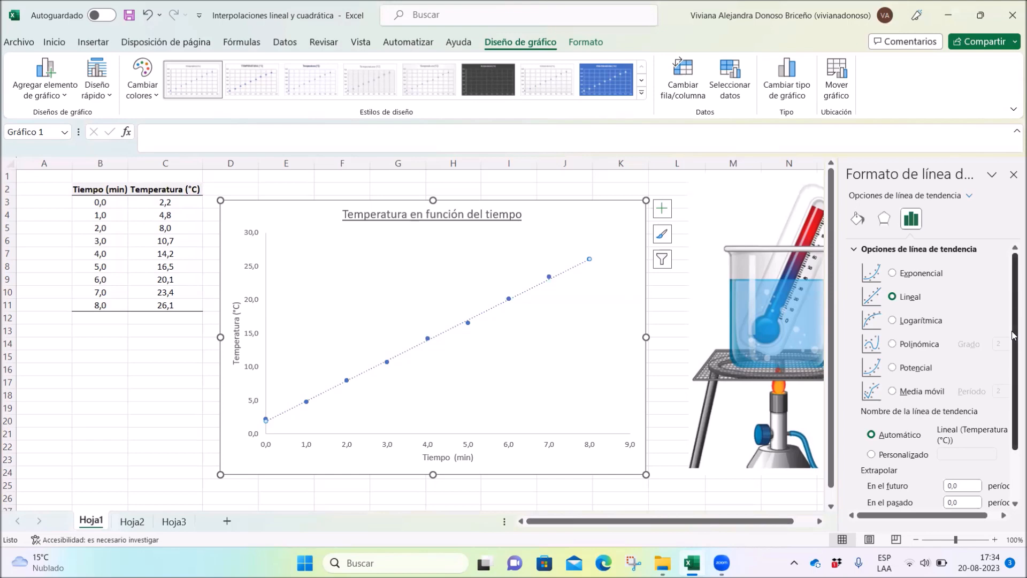
# Display the linear trendline's equation and R-squared value on the chart
pyautogui.scroll(-1, 1013, 335)
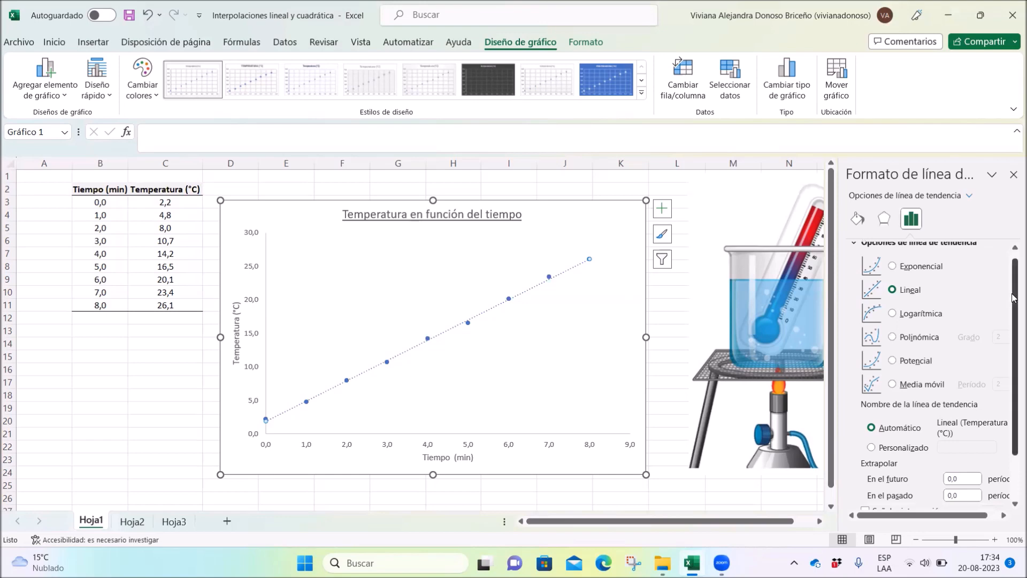
pyautogui.scroll(1, 1012, 298)
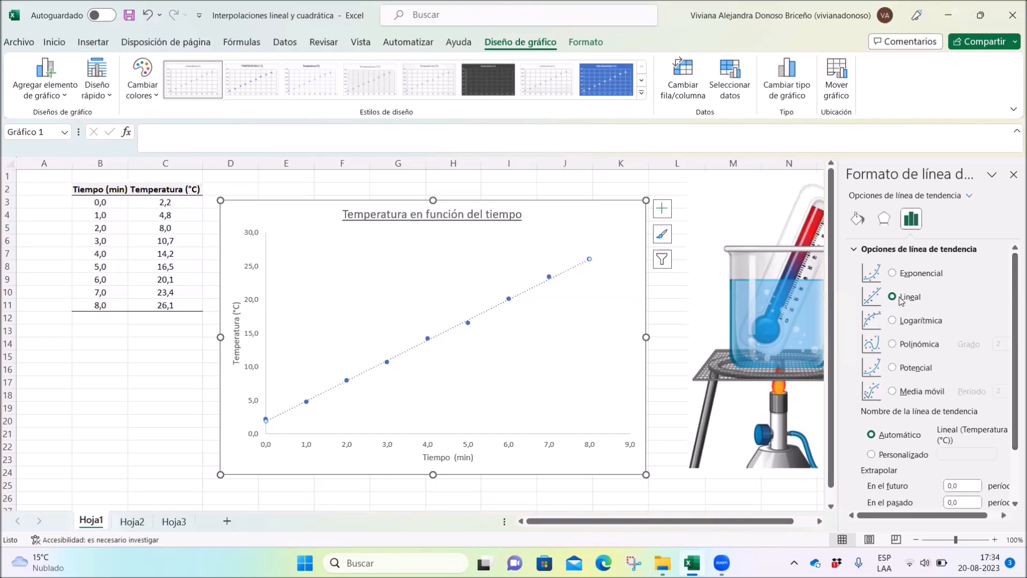
pyautogui.moveTo(1012, 338); pyautogui.dragTo(1013, 398)
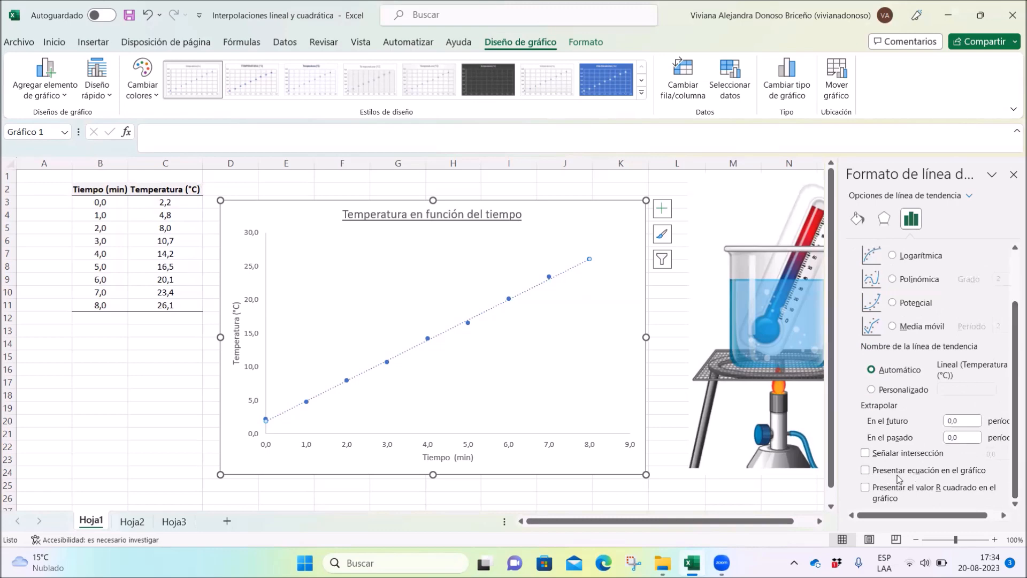
pyautogui.click(866, 470)
pyautogui.click(865, 488)
# Move the trendline equation label to the empty upper-left area of the plot and set its font size to 18
pyautogui.click(551, 255)
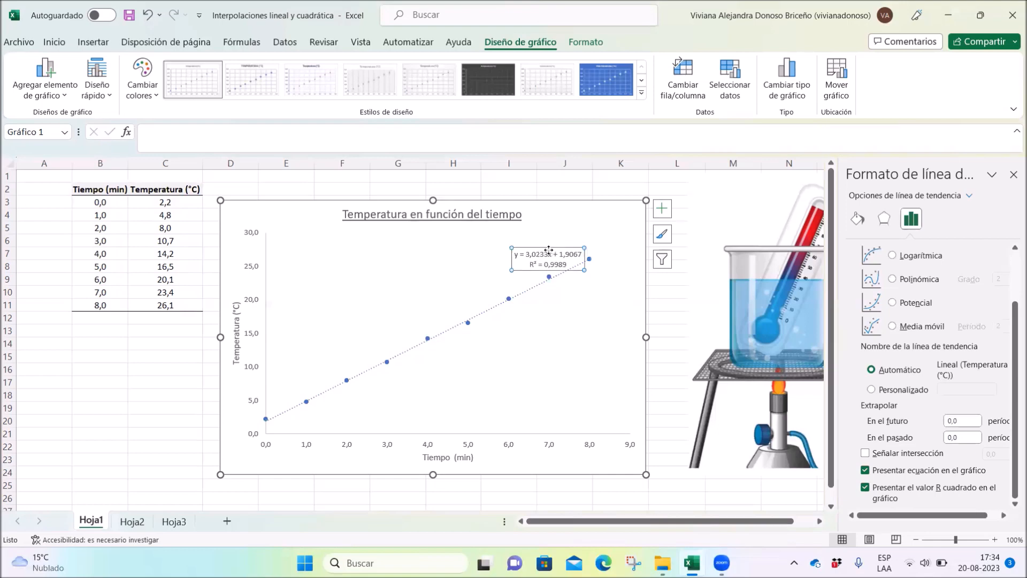
pyautogui.moveTo(561, 250); pyautogui.dragTo(354, 241)
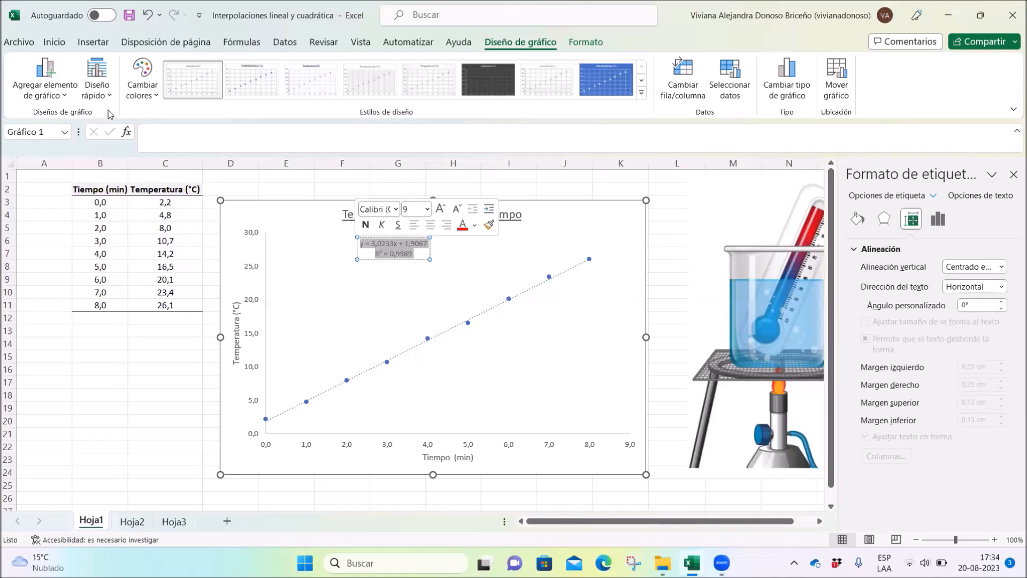
pyautogui.click(56, 43)
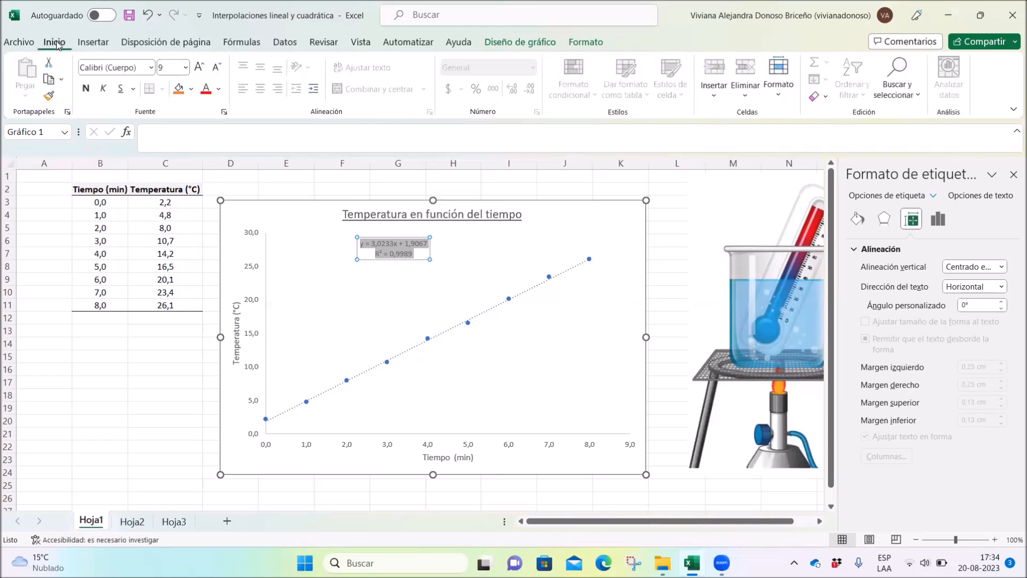
pyautogui.click(186, 69)
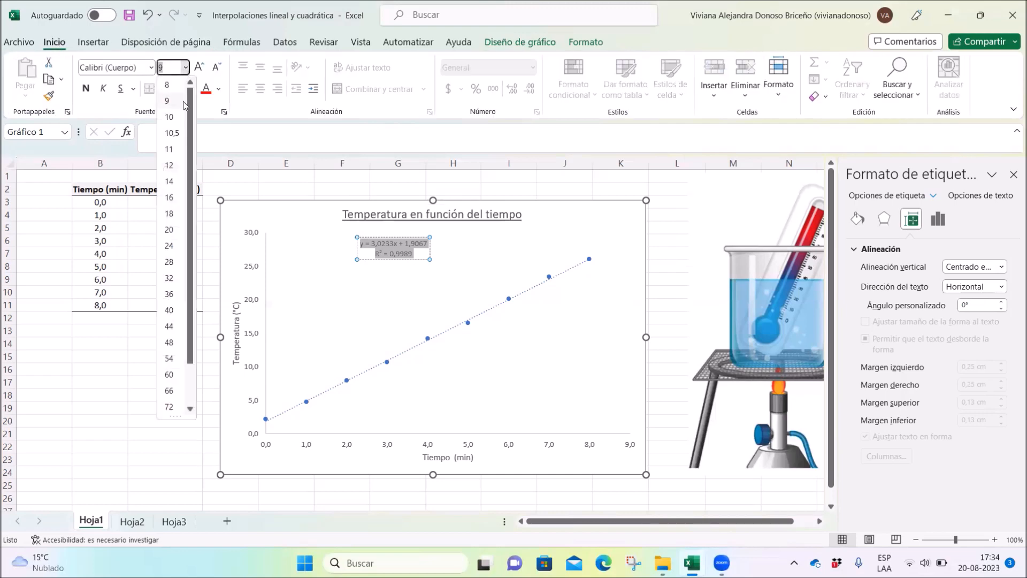
pyautogui.click(170, 213)
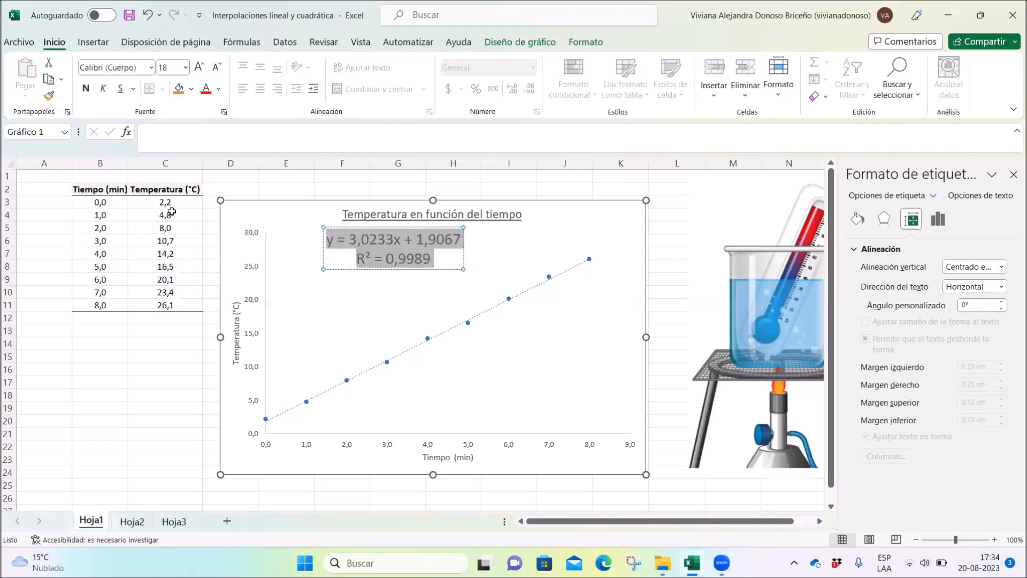
pyautogui.click(613, 367)
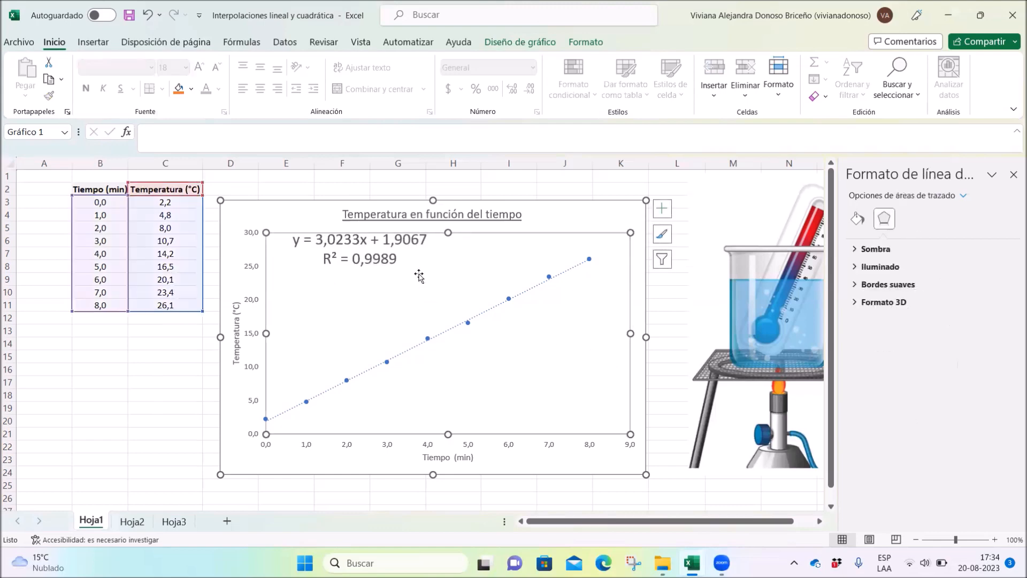
# Shift the enlarged equation label slightly right and down, clear of the chart title, and deselect it
pyautogui.click(409, 261)
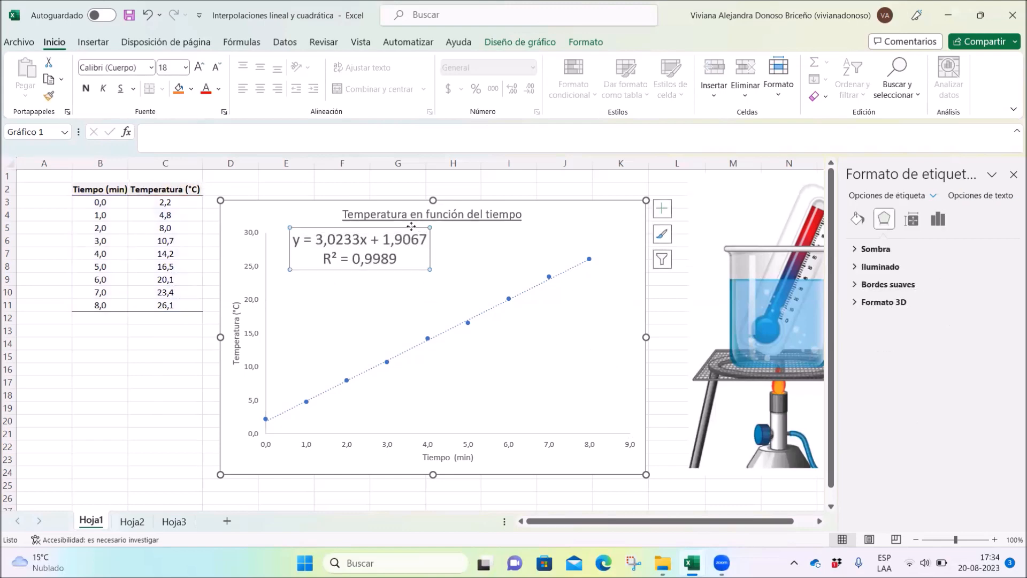
pyautogui.moveTo(412, 227); pyautogui.dragTo(433, 233)
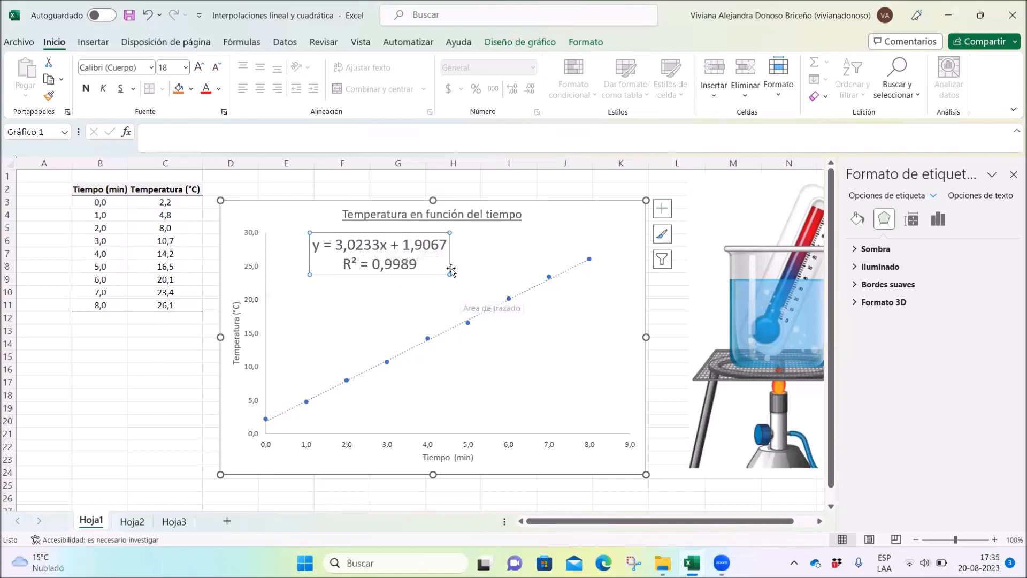
pyautogui.click(561, 387)
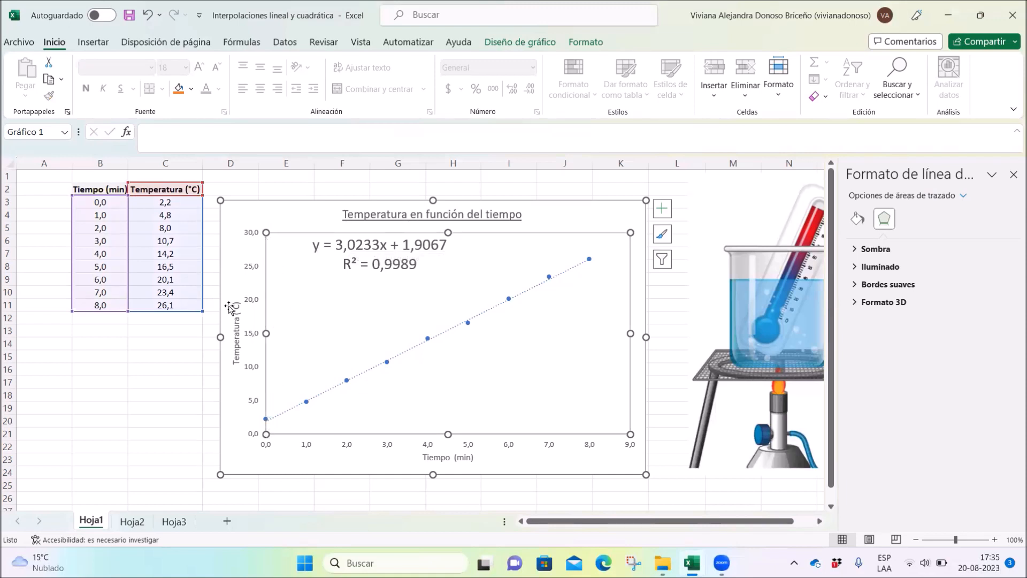
# Replace the variable y with T in the trendline equation label
pyautogui.click(315, 244)
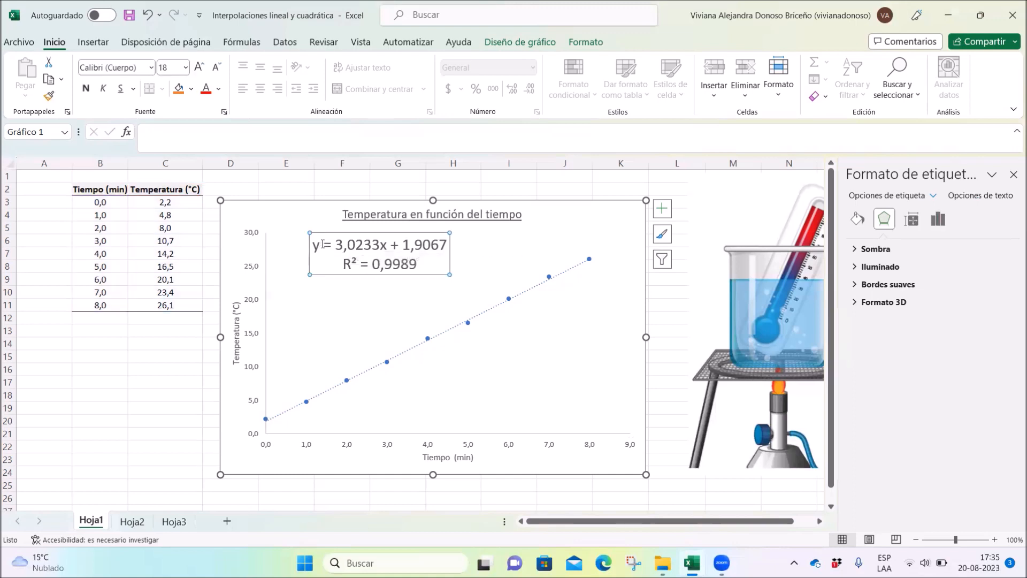
pyautogui.moveTo(320, 244); pyautogui.dragTo(312, 241)
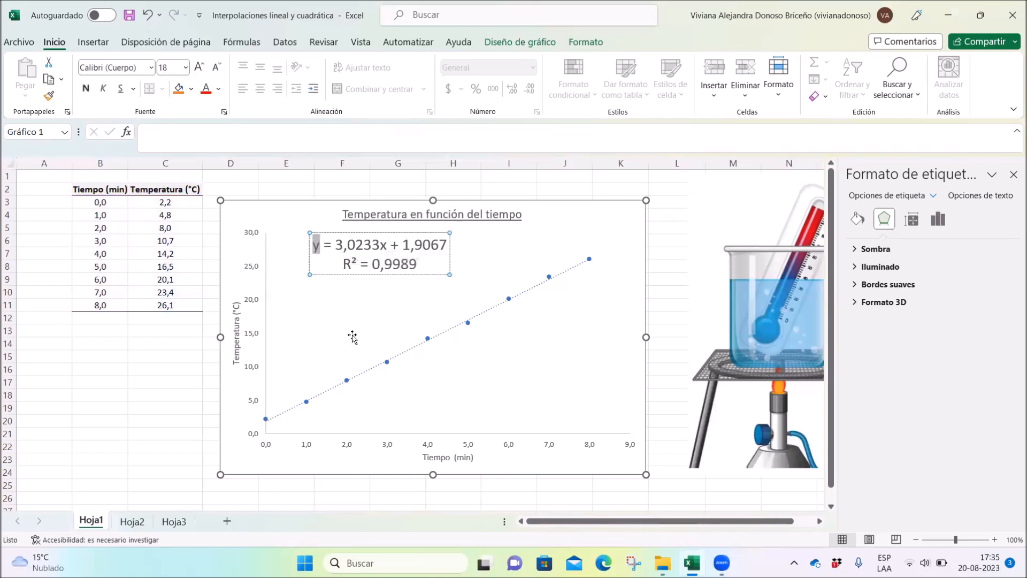
pyautogui.write('T')
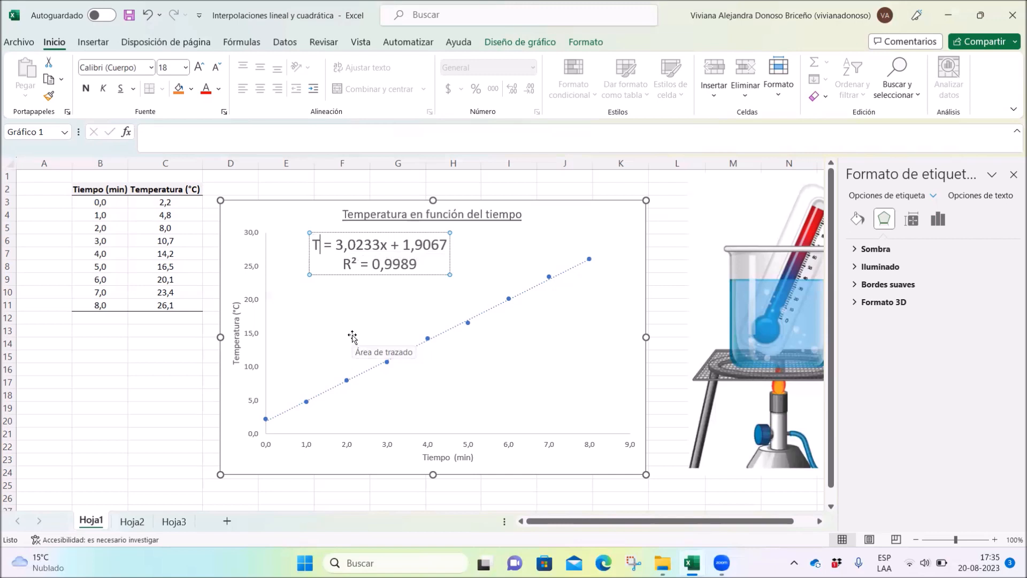
# Insert an extra space before "(°C)" in the Temperatura header in cell C2
pyautogui.click(184, 188)
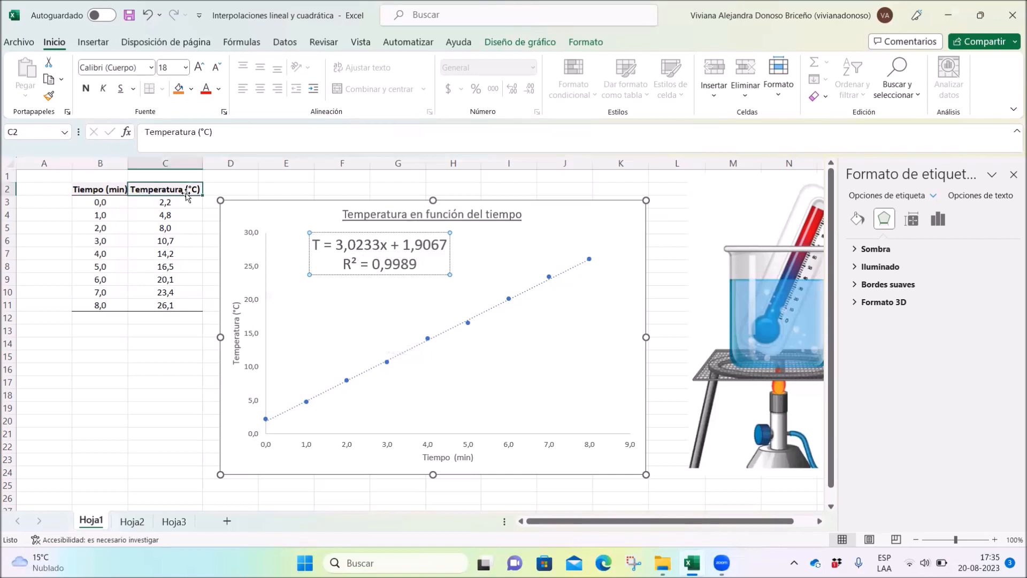
pyautogui.click(196, 131)
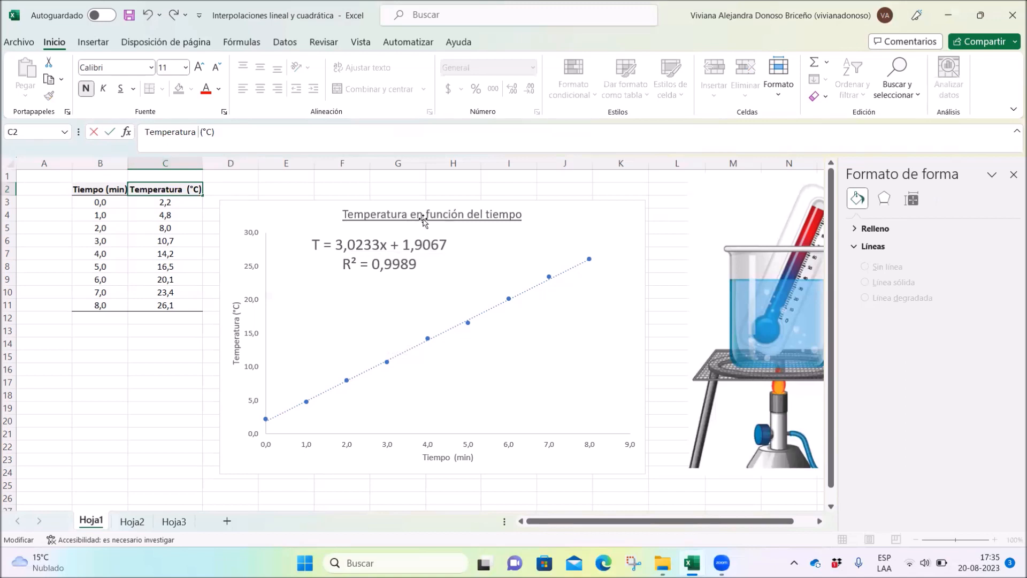
pyautogui.click(527, 257)
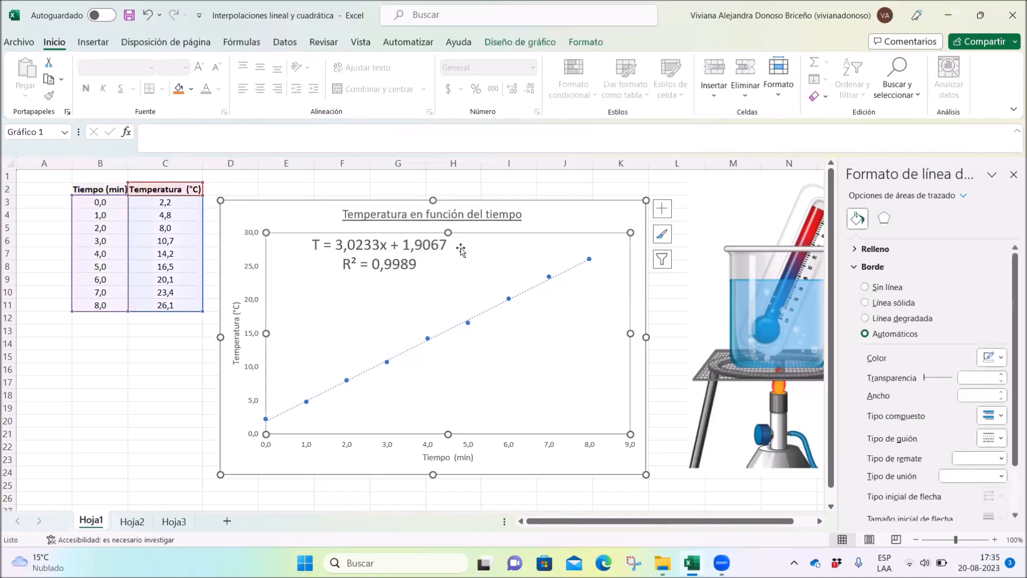
# Replace the variable x with t in the trendline equation, with a space between the coefficient and t
pyautogui.click(417, 245)
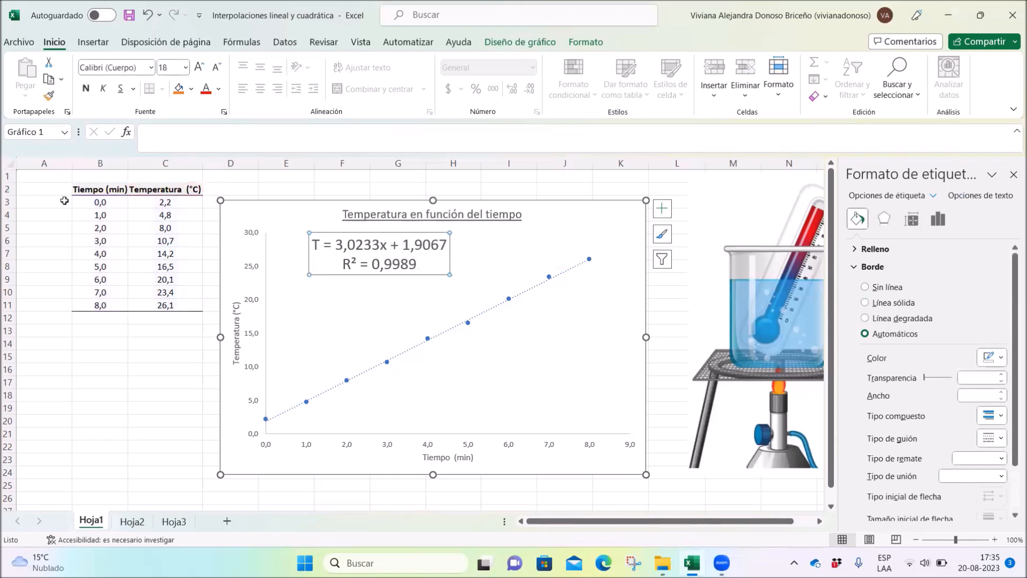
pyautogui.moveTo(379, 247); pyautogui.dragTo(384, 249)
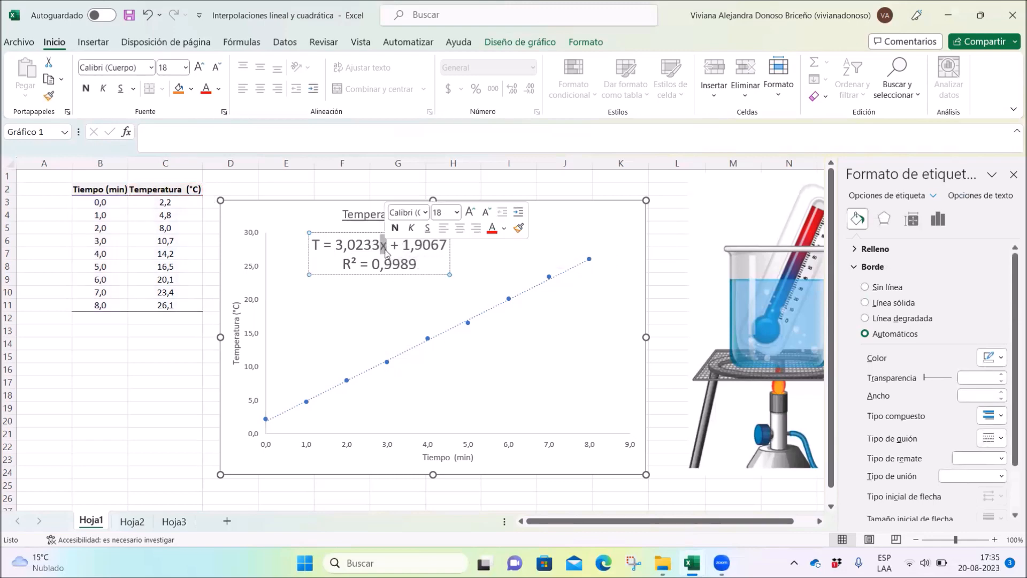
pyautogui.write('t')
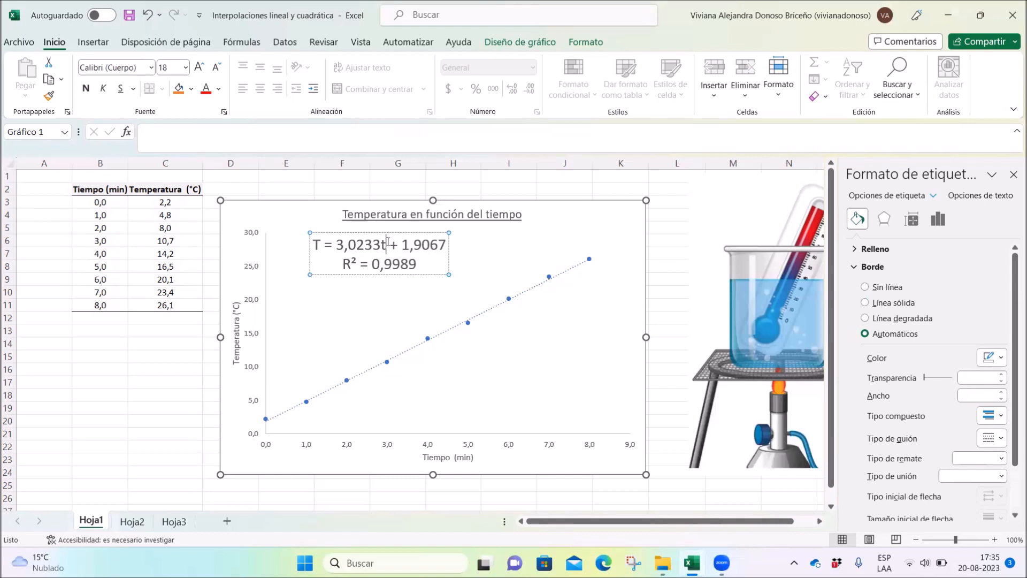
pyautogui.click(383, 244)
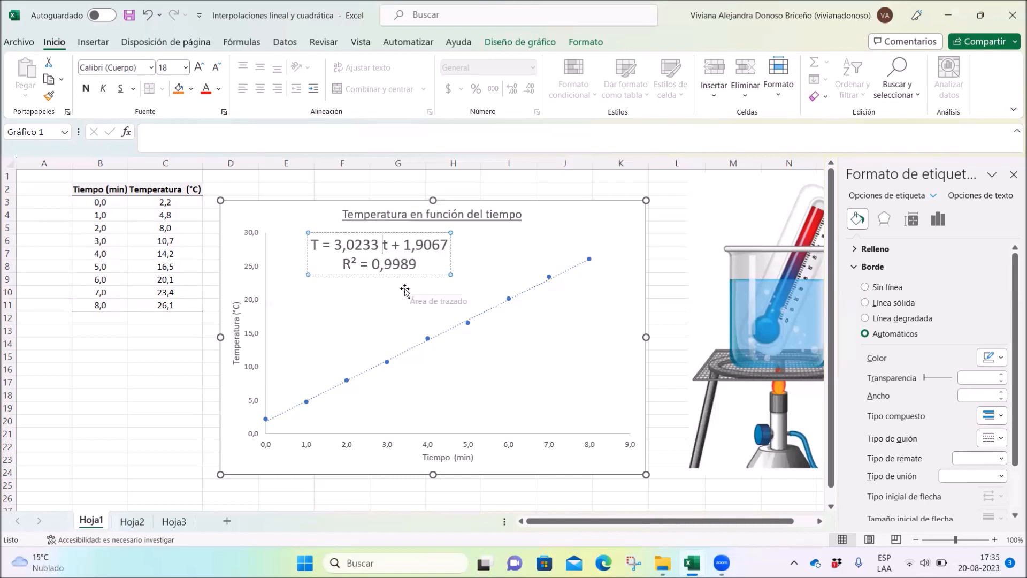
pyautogui.click(450, 248)
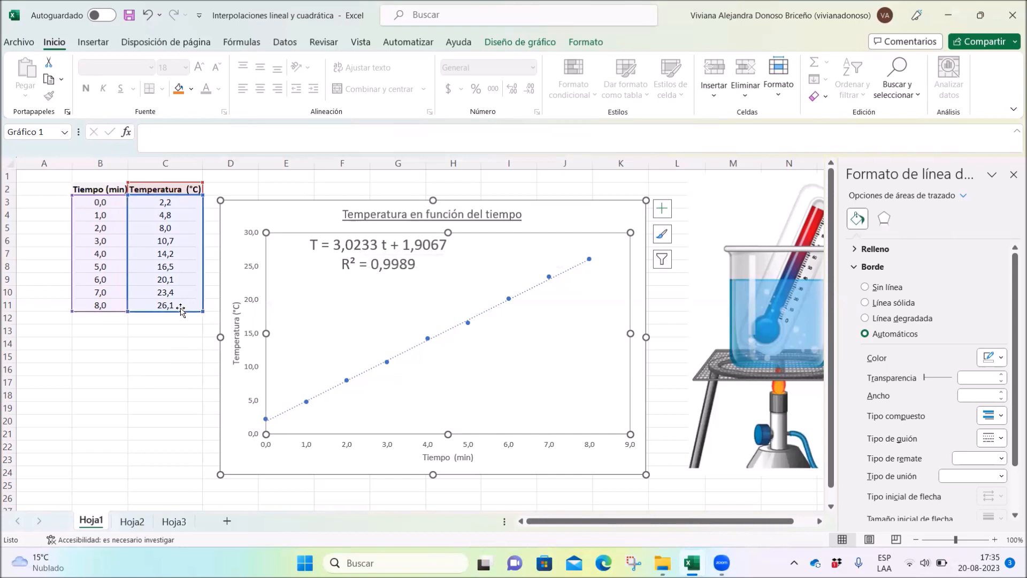
# Shorten the slope coefficient in the trendline equation label to 3,0
pyautogui.click(369, 247)
pyautogui.click(377, 245)
pyautogui.moveTo(377, 245); pyautogui.dragTo(355, 245)
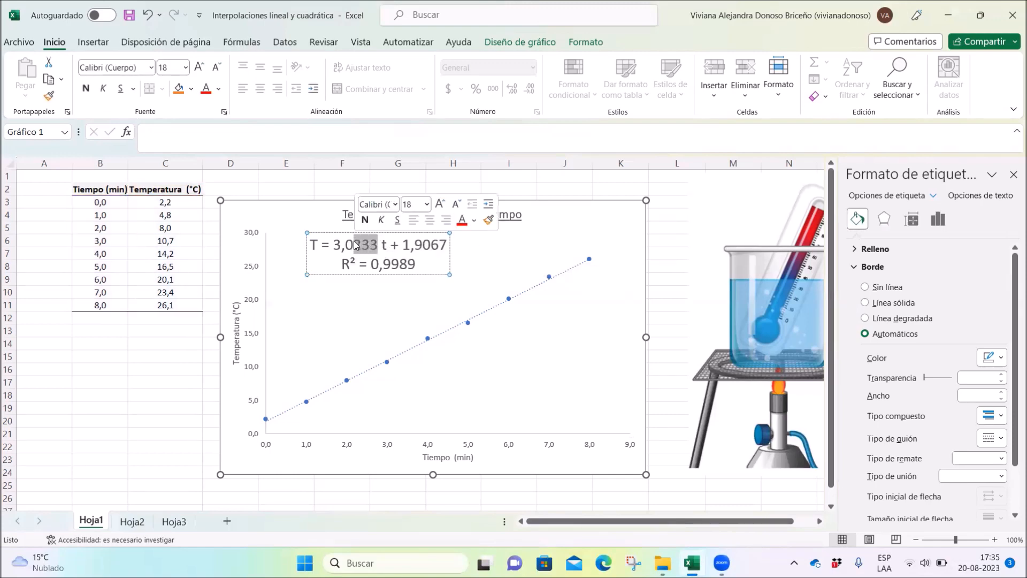
pyautogui.press('BackSpace')
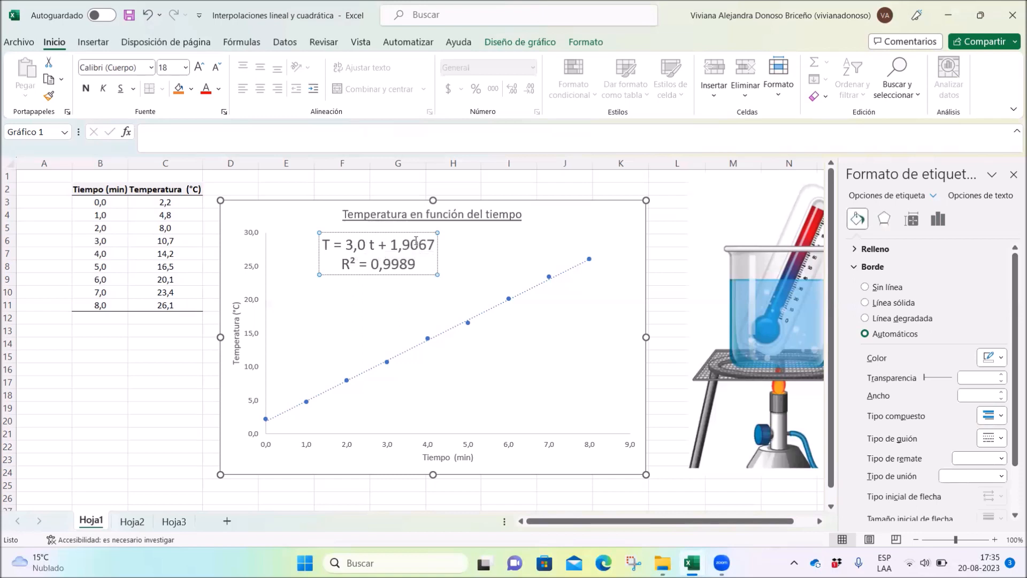
# Shorten the intercept in the trendline equation label to 1,9 and leave the label
pyautogui.doubleClick(432, 245)
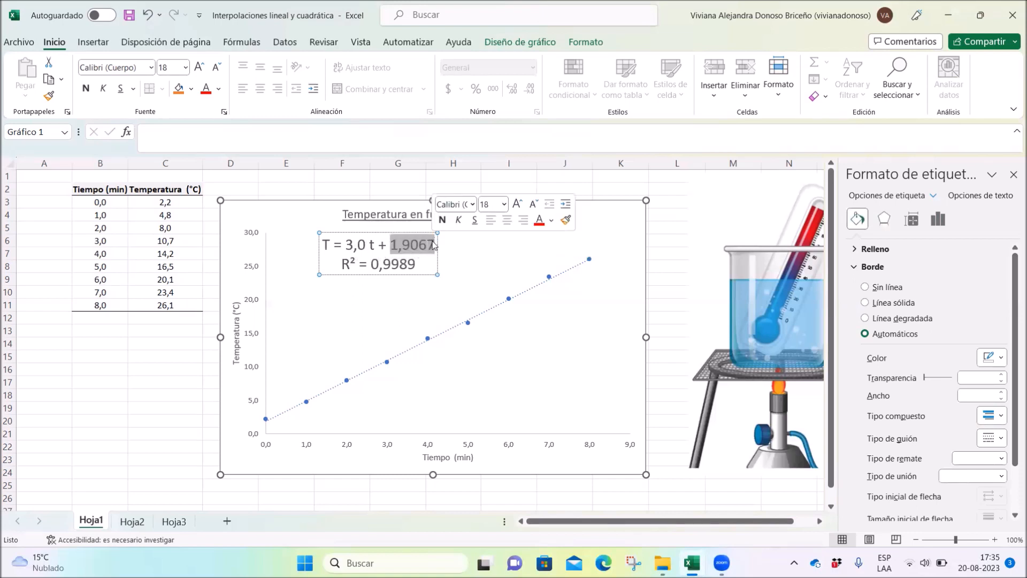
pyautogui.click(411, 245)
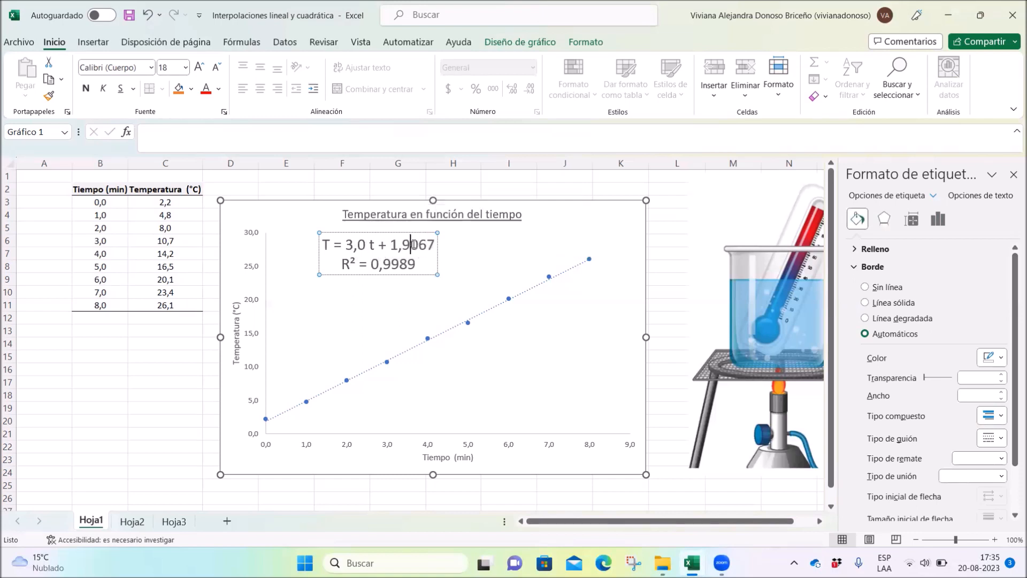
pyautogui.press('Delete')
pyautogui.press('Delete')
pyautogui.press('Delete')
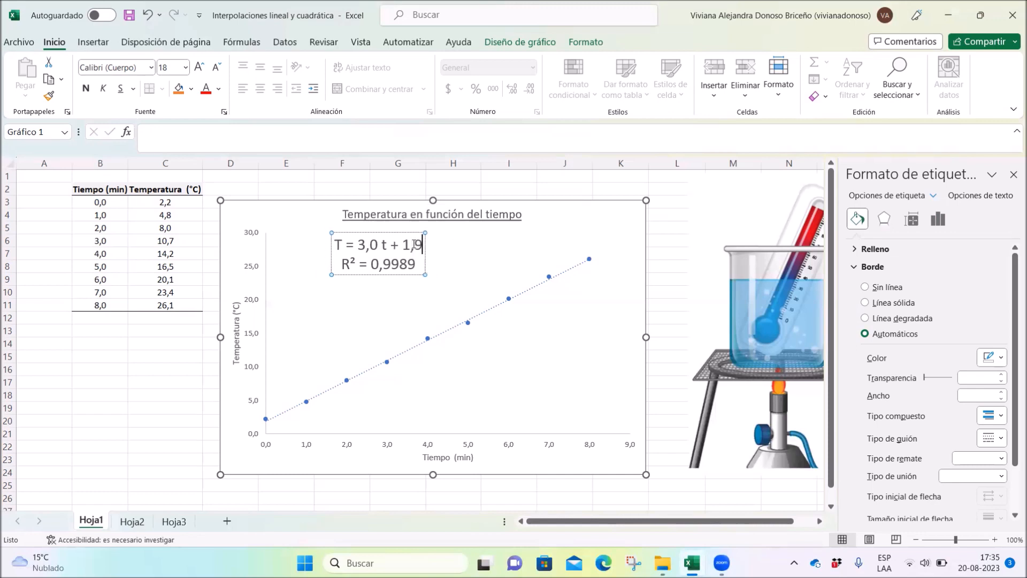
pyautogui.click(563, 380)
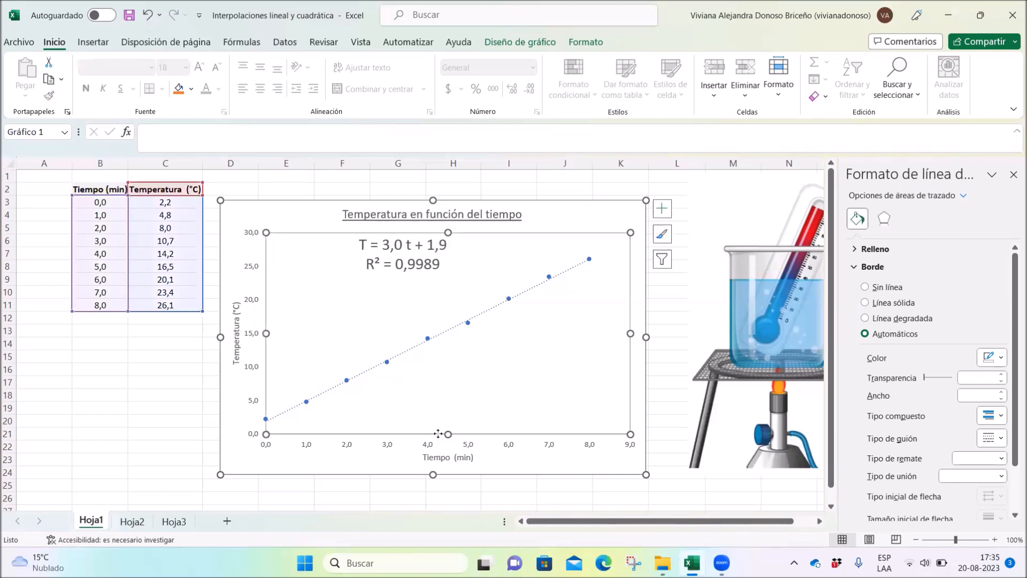
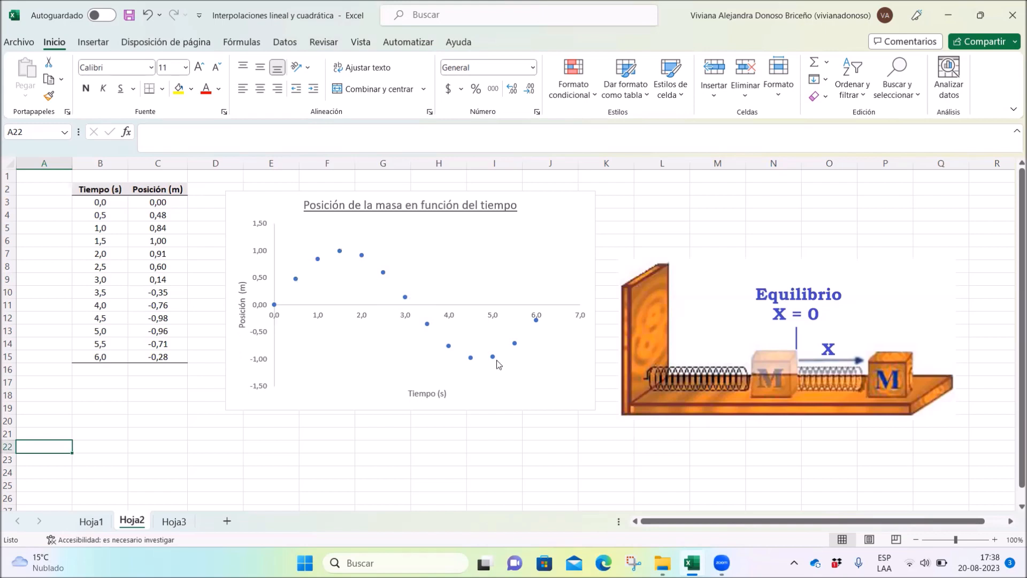
# Enlarge the position-versus-time chart on Hoja2 to span about columns C to J and rows 2 to 25
pyautogui.click(568, 394)
pyautogui.moveTo(227, 410); pyautogui.dragTo(142, 490)
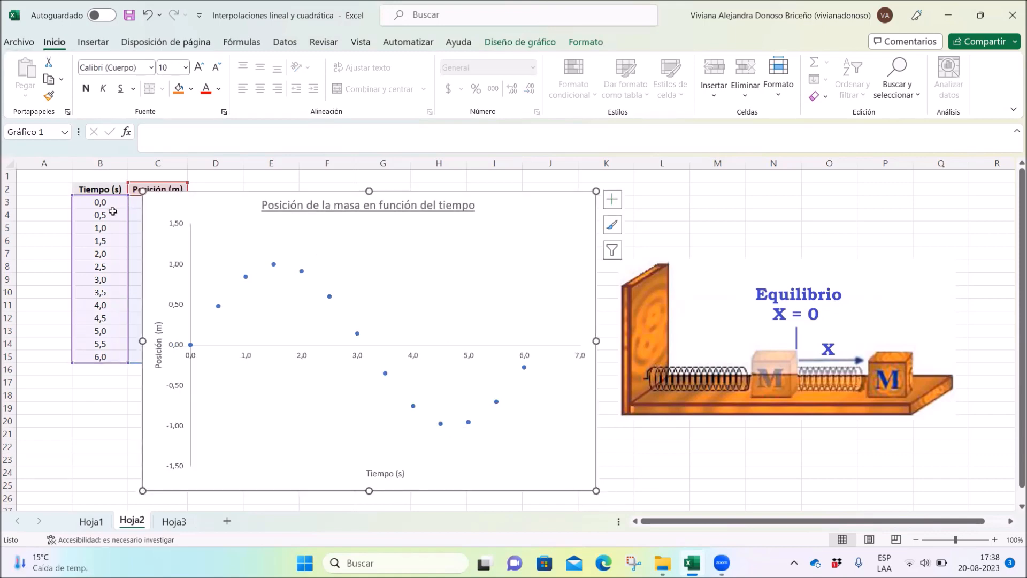
pyautogui.click(102, 41)
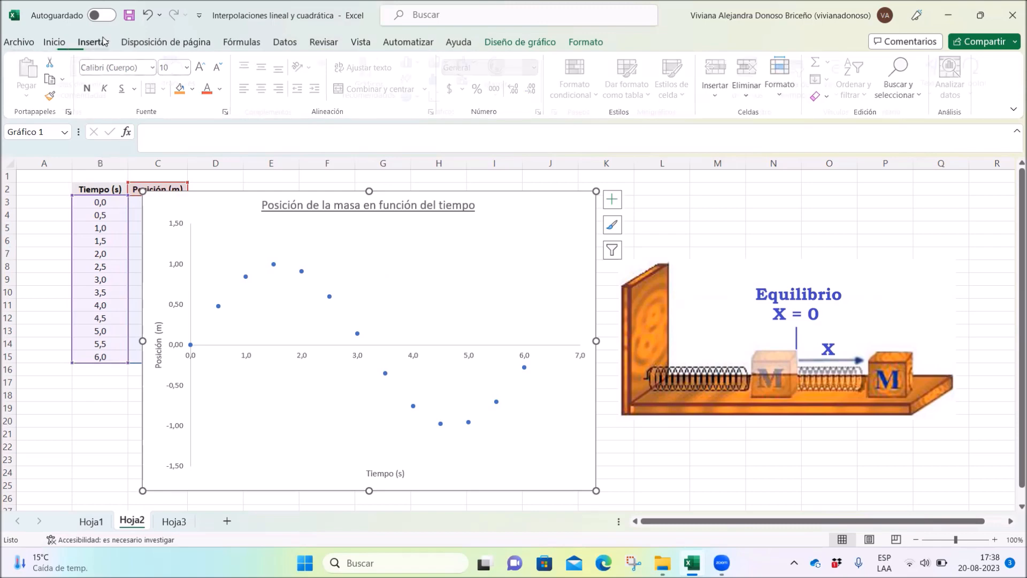
pyautogui.click(442, 97)
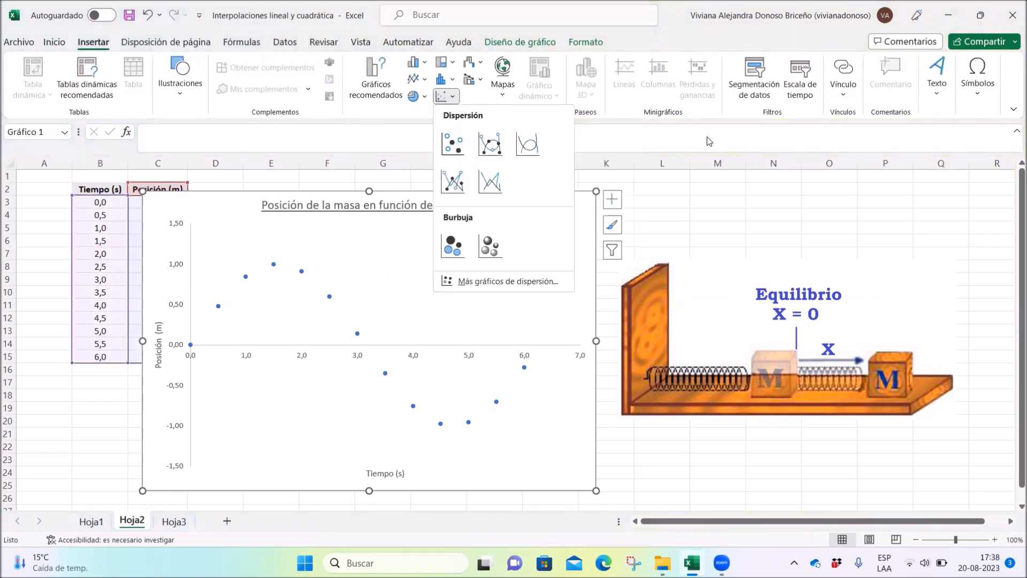
pyautogui.click(452, 140)
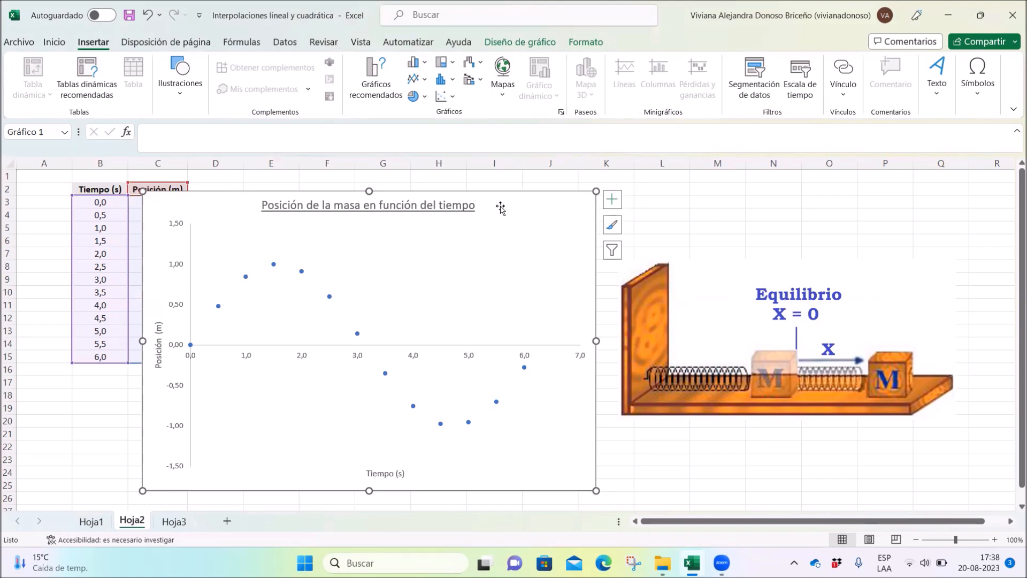
# Shift the chart to uncover the position values, add a linear trendline to the data series and display its R² value
pyautogui.moveTo(534, 201); pyautogui.dragTo(554, 181)
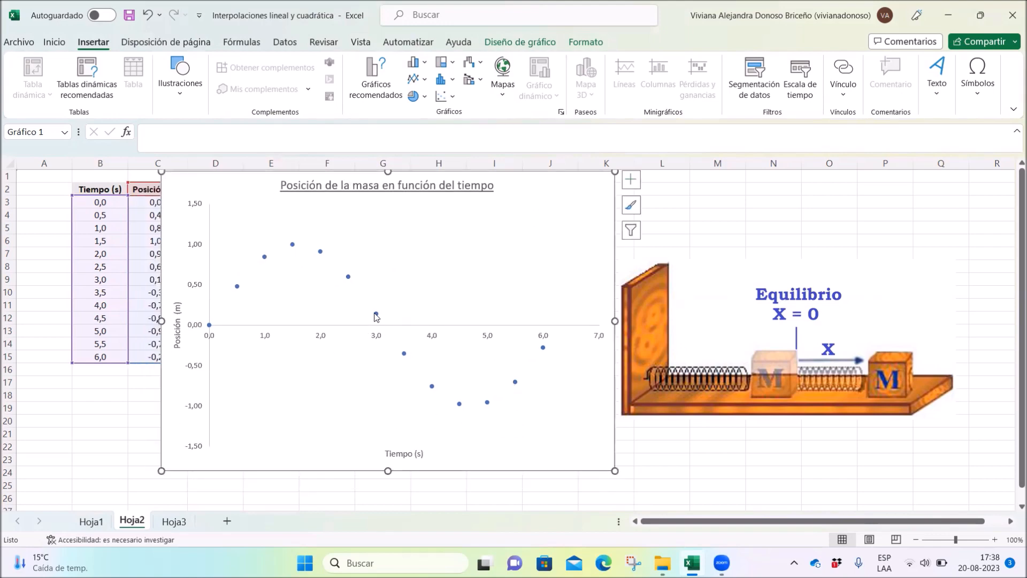
pyautogui.click(348, 277)
pyautogui.rightClick(347, 277)
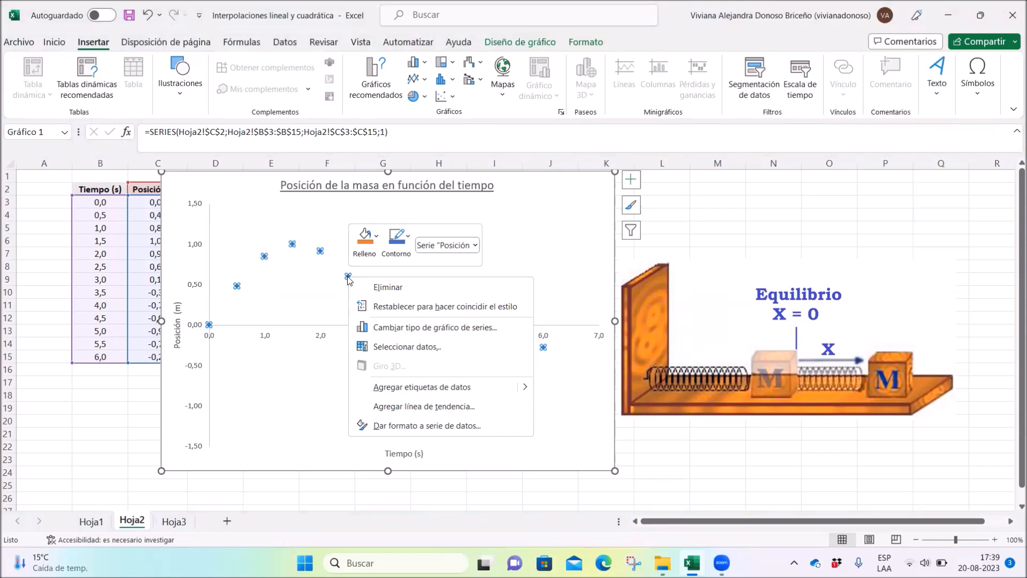
pyautogui.click(463, 407)
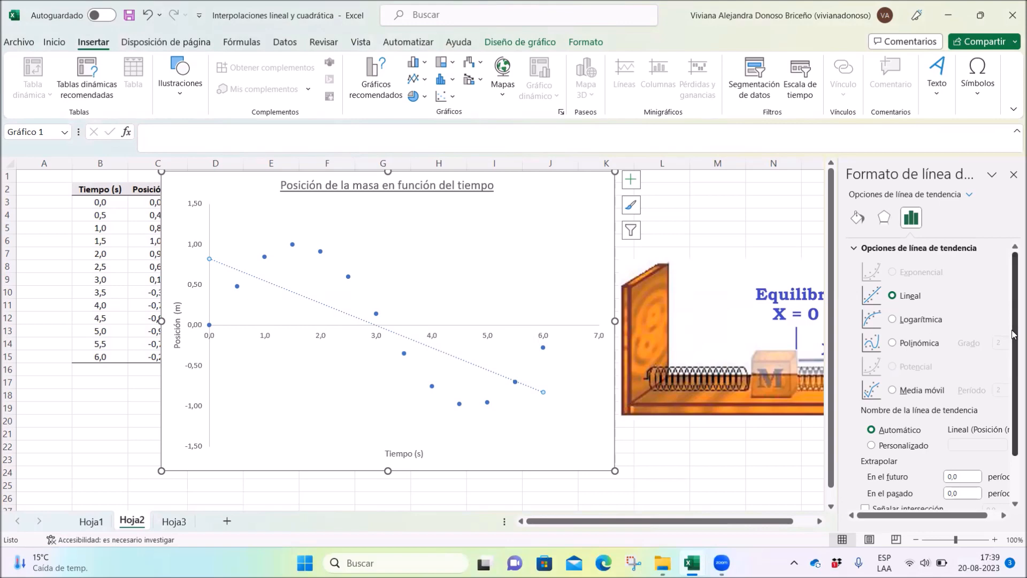
pyautogui.moveTo(1012, 335); pyautogui.dragTo(1013, 451)
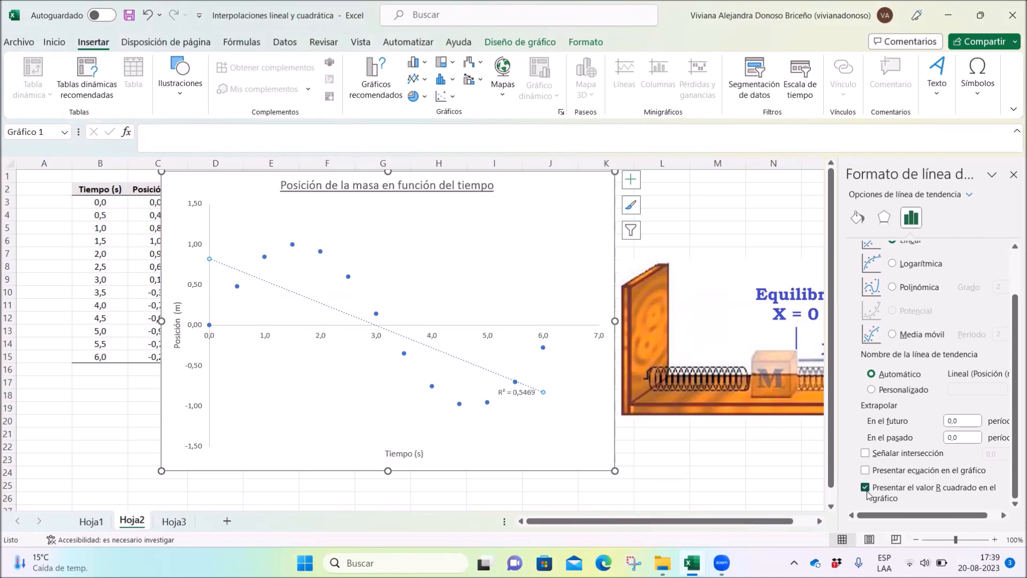
# Move the R² label to the empty area above the trendline, set its font size to 24, and close the formatting options
pyautogui.click(526, 388)
pyautogui.moveTo(526, 386); pyautogui.dragTo(512, 236)
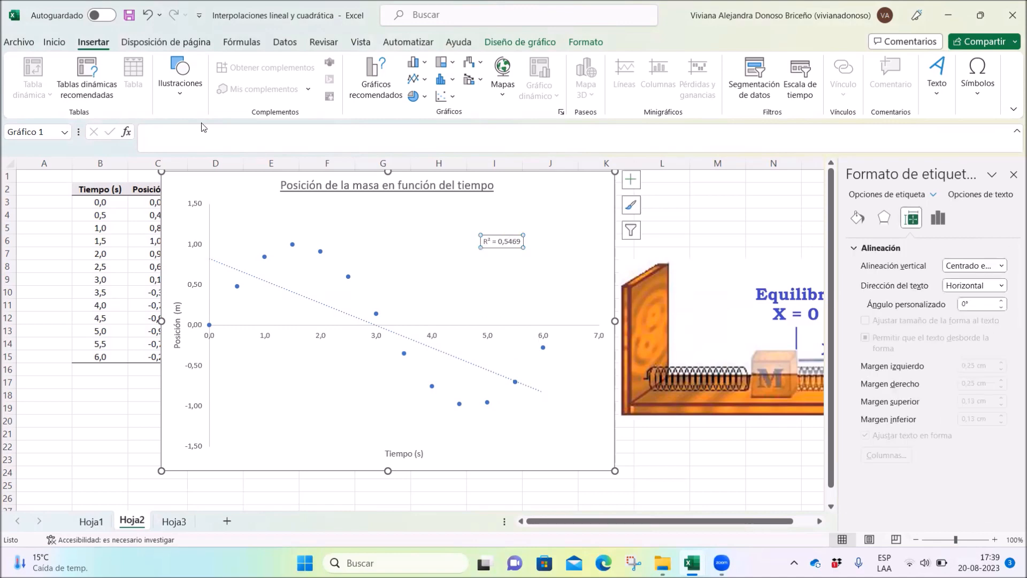
pyautogui.click(55, 42)
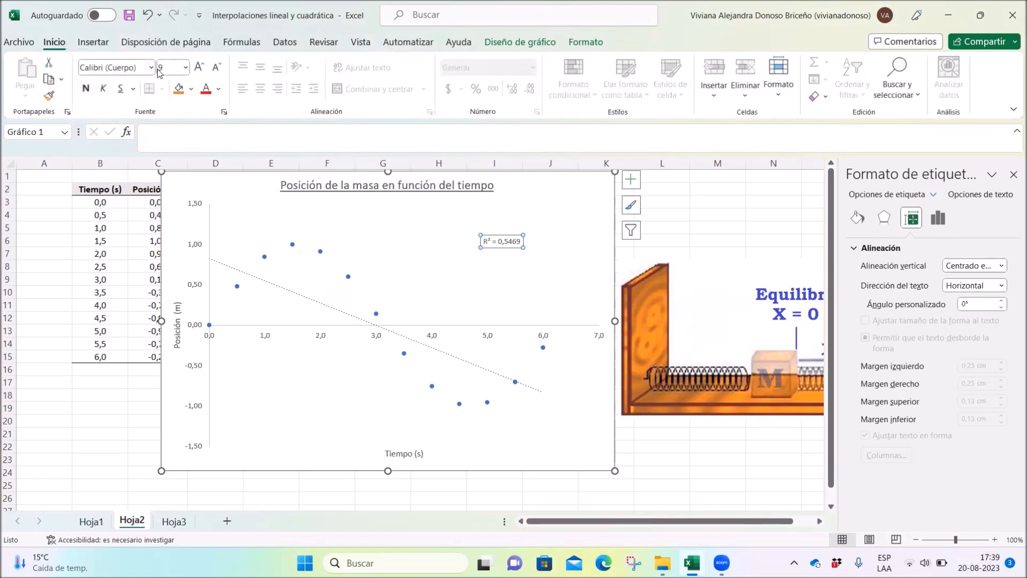
pyautogui.click(185, 68)
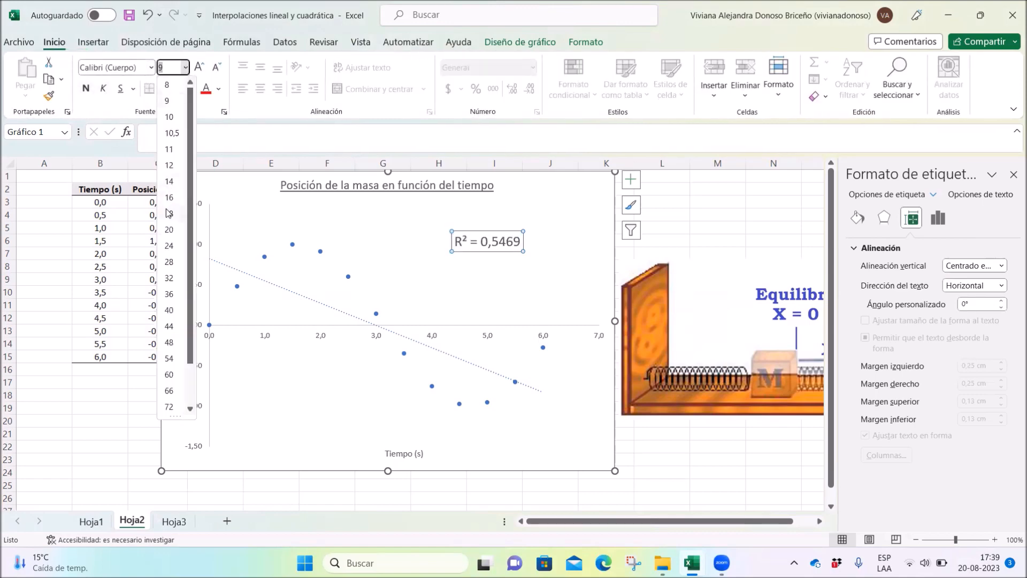
pyautogui.click(169, 244)
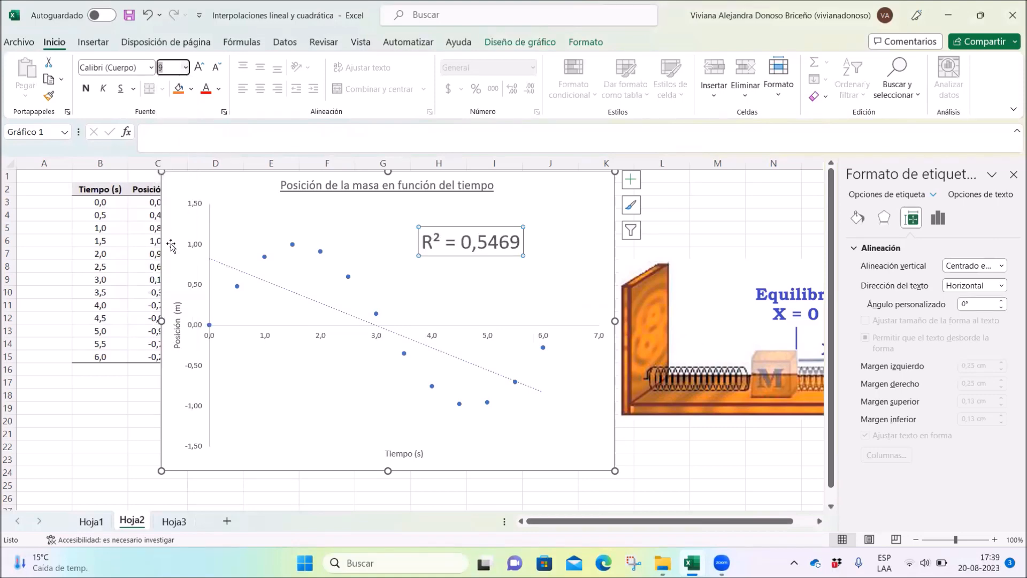
pyautogui.click(495, 266)
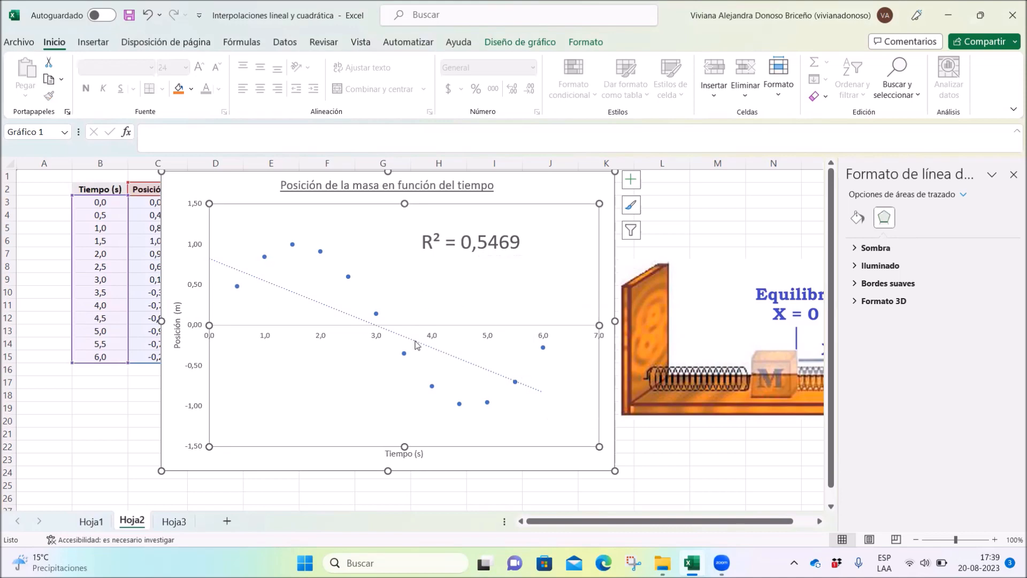
pyautogui.click(1014, 175)
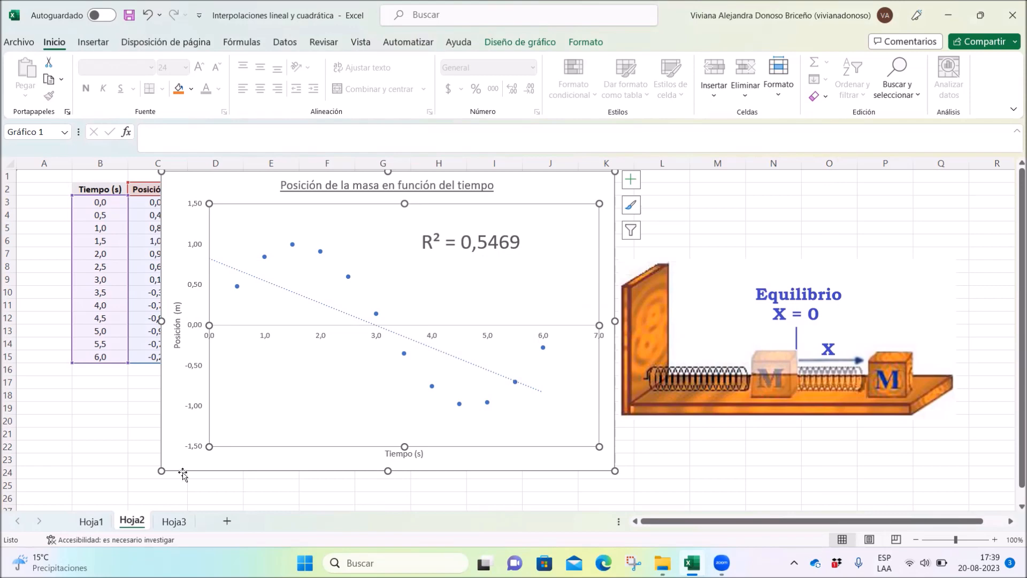
pyautogui.click(68, 433)
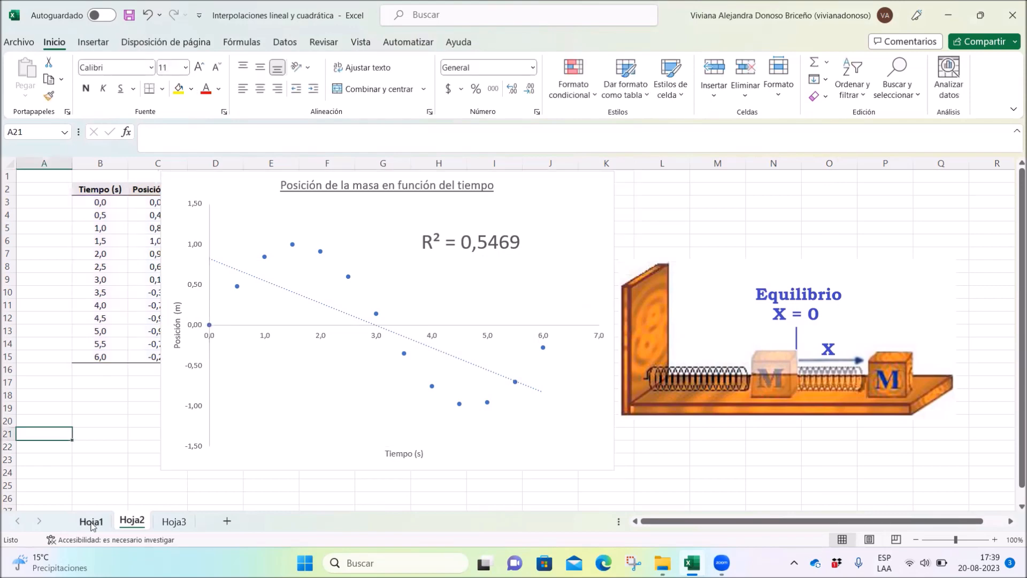
# On Hoja3, enlarge the concentration-versus-current chart to span about columns C to J and rows 2 to 24
pyautogui.click(174, 521)
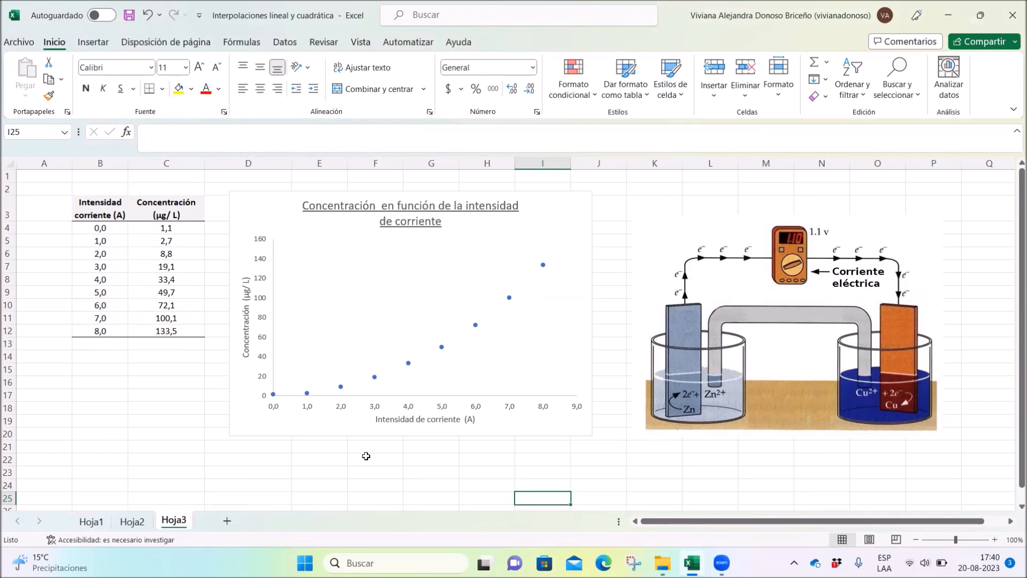
pyautogui.click(250, 431)
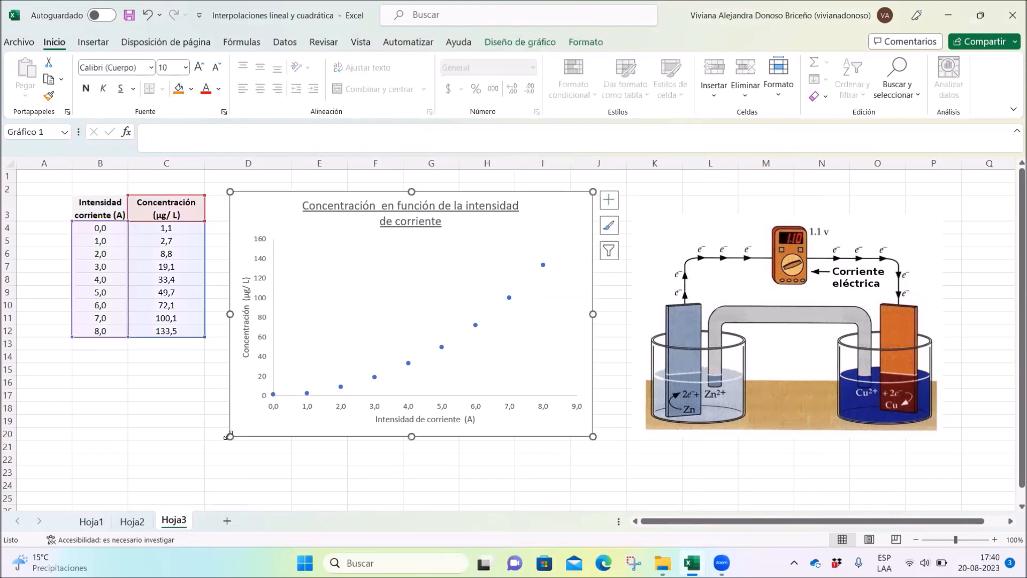
pyautogui.moveTo(229, 435); pyautogui.dragTo(133, 485)
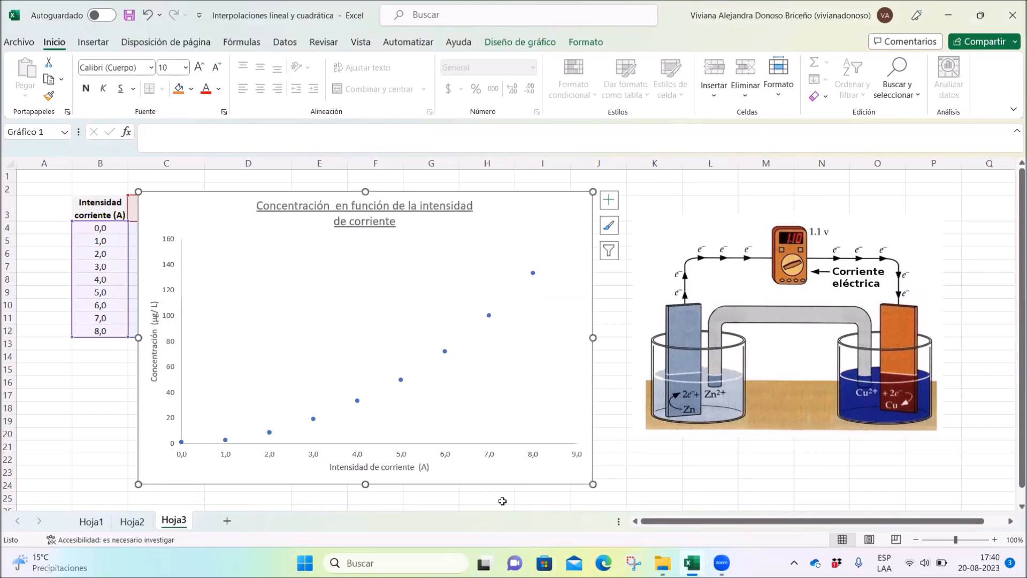
pyautogui.moveTo(593, 485); pyautogui.dragTo(623, 493)
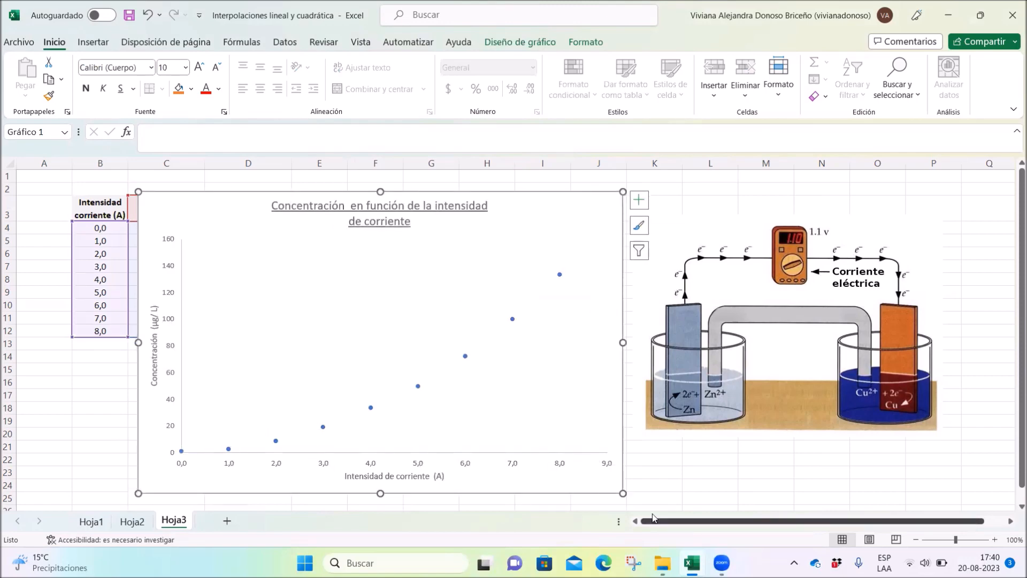
pyautogui.click(709, 485)
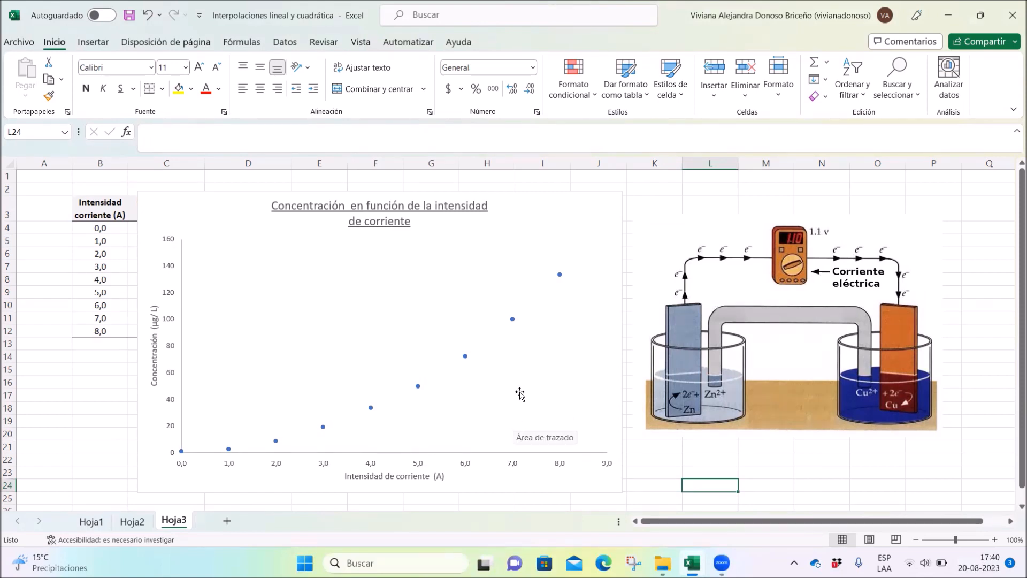
# Fit a degree 2 polynomial trendline to the concentration data and display its equation and R² value on the chart
pyautogui.click(466, 356)
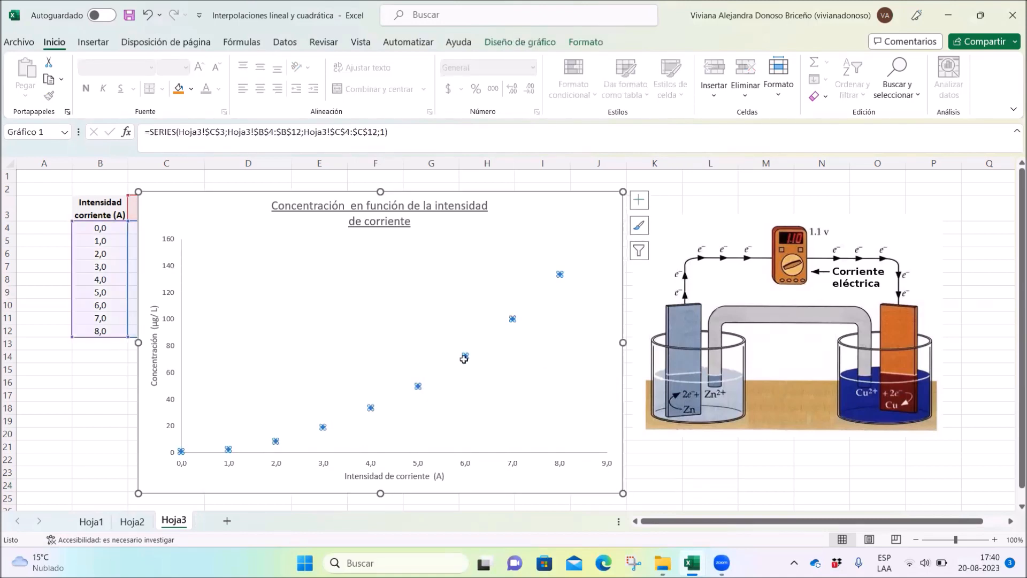
pyautogui.rightClick(465, 356)
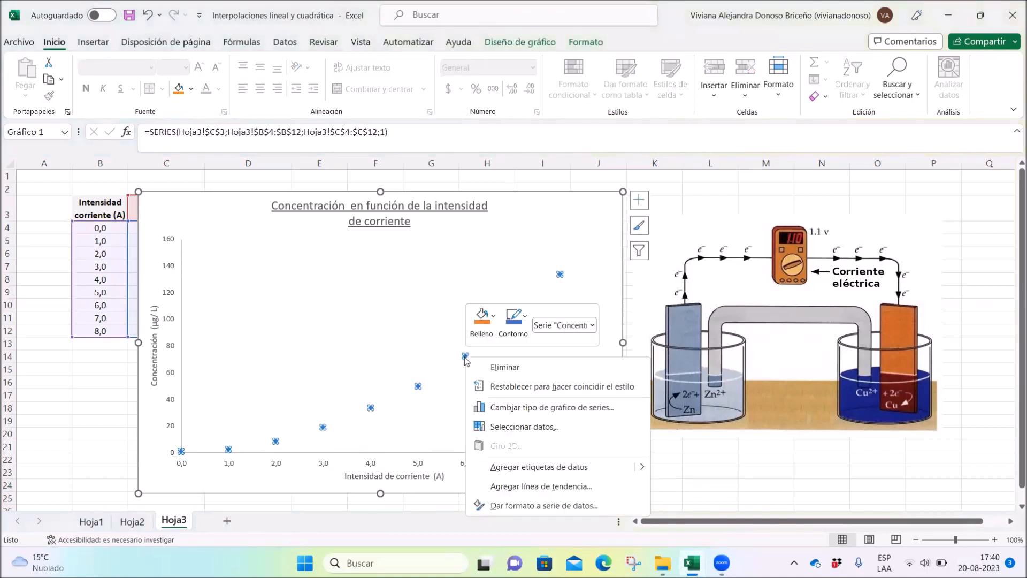
pyautogui.click(558, 487)
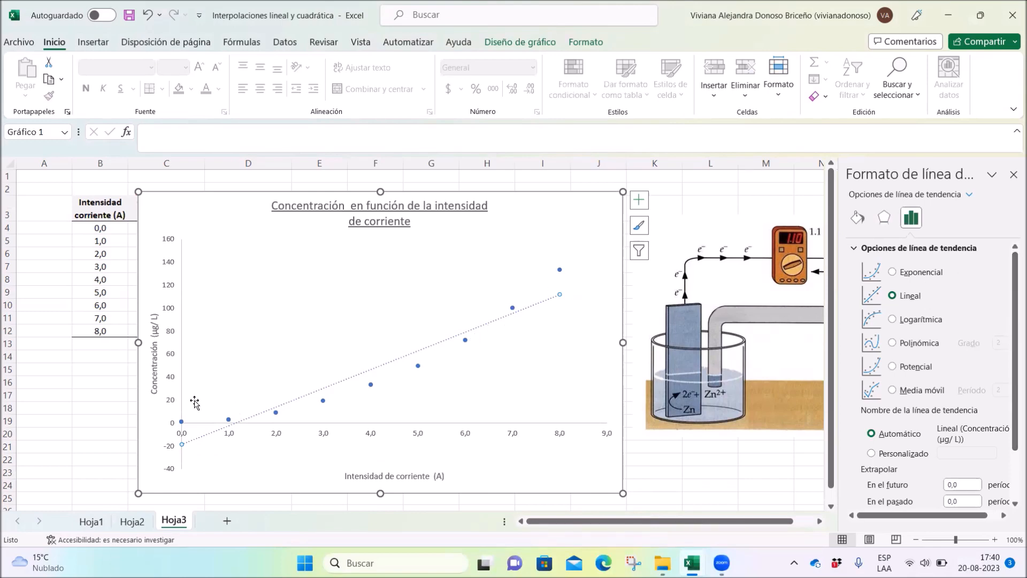
pyautogui.moveTo(561, 272)
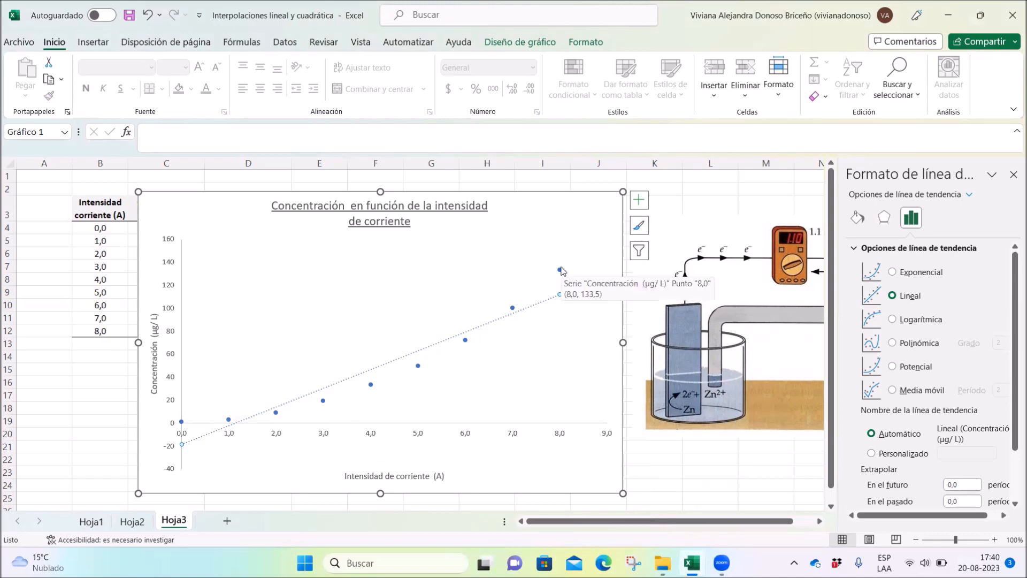
pyautogui.click(893, 343)
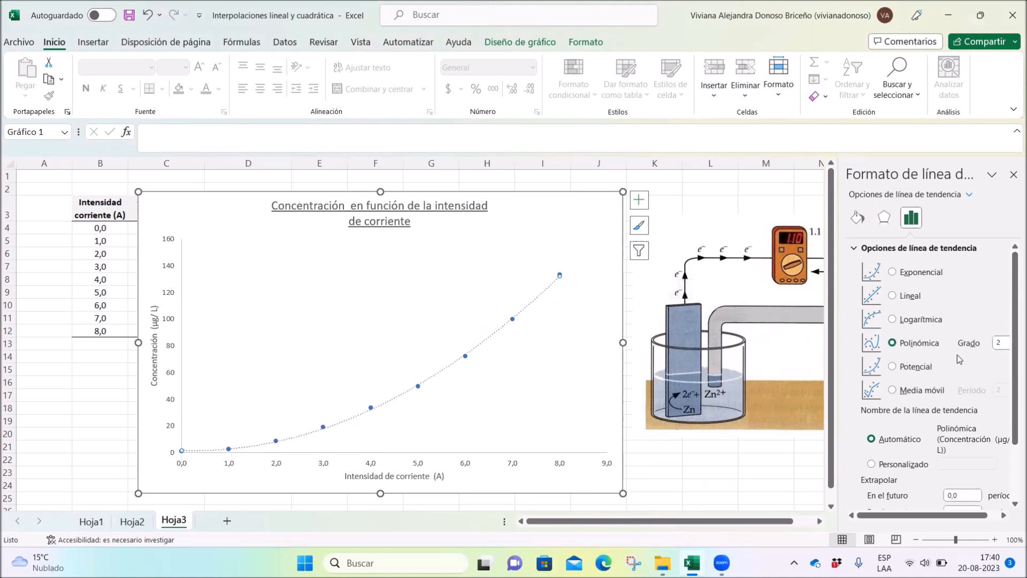
pyautogui.moveTo(1015, 372); pyautogui.dragTo(1015, 455)
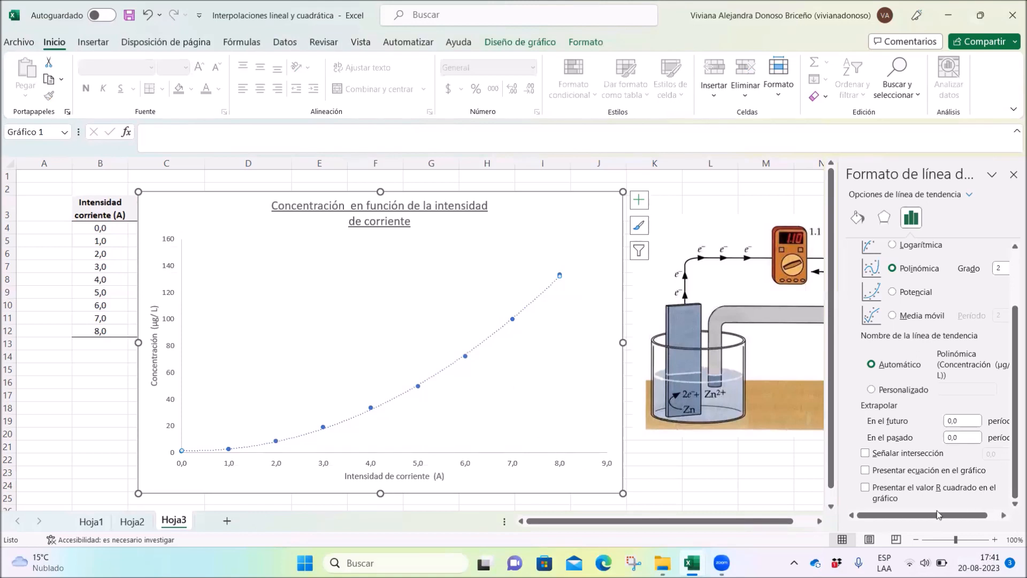
pyautogui.click(866, 471)
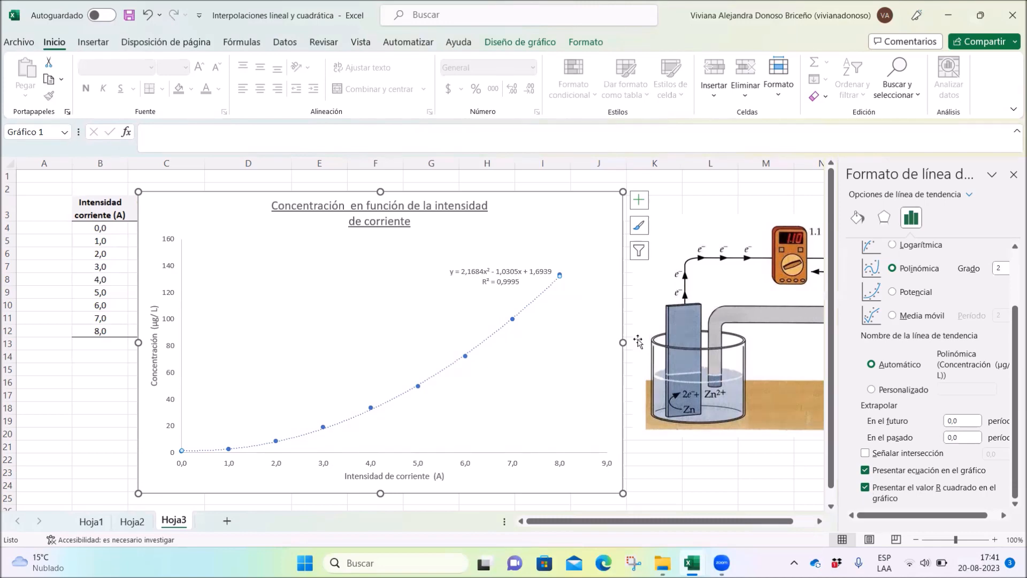
# Move the trendline equation label away from the curve and set its font size to 20
pyautogui.click(527, 265)
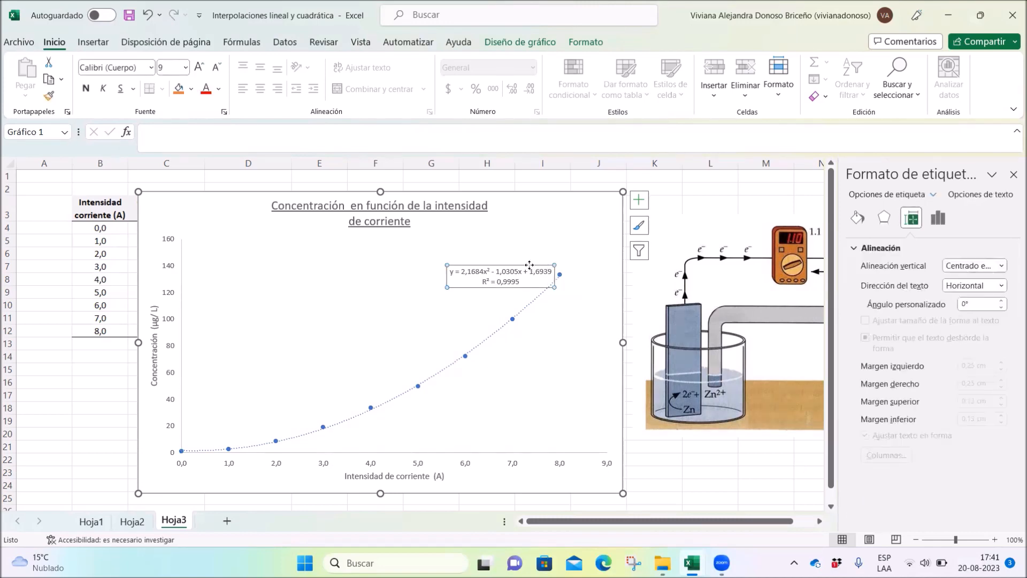
pyautogui.moveTo(530, 266); pyautogui.dragTo(484, 254)
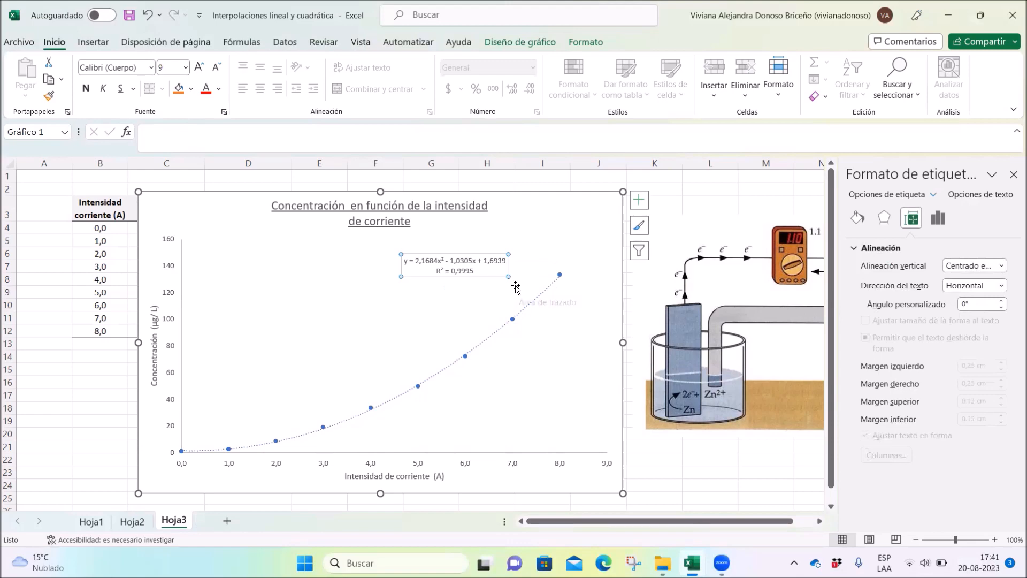
pyautogui.click(185, 67)
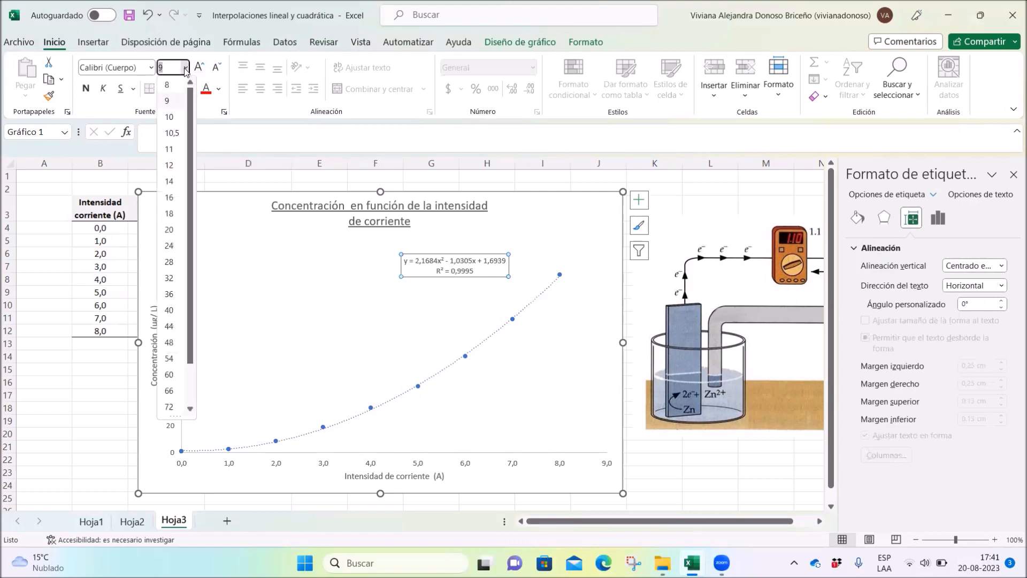
pyautogui.click(169, 230)
pyautogui.click(543, 426)
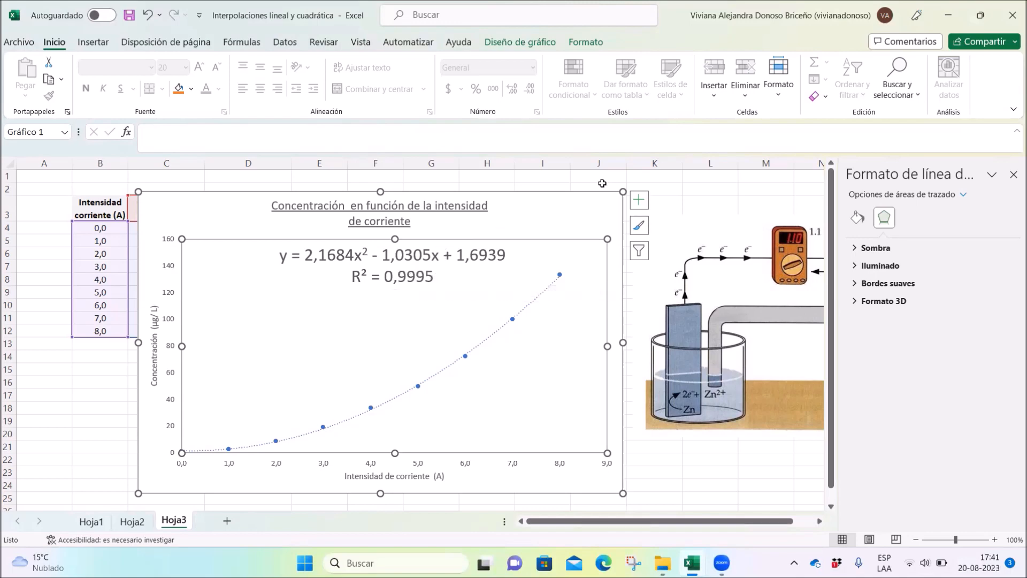
# Move the chart clear of the data table and replace y with C in the trendline equation
pyautogui.moveTo(544, 210); pyautogui.dragTo(685, 187)
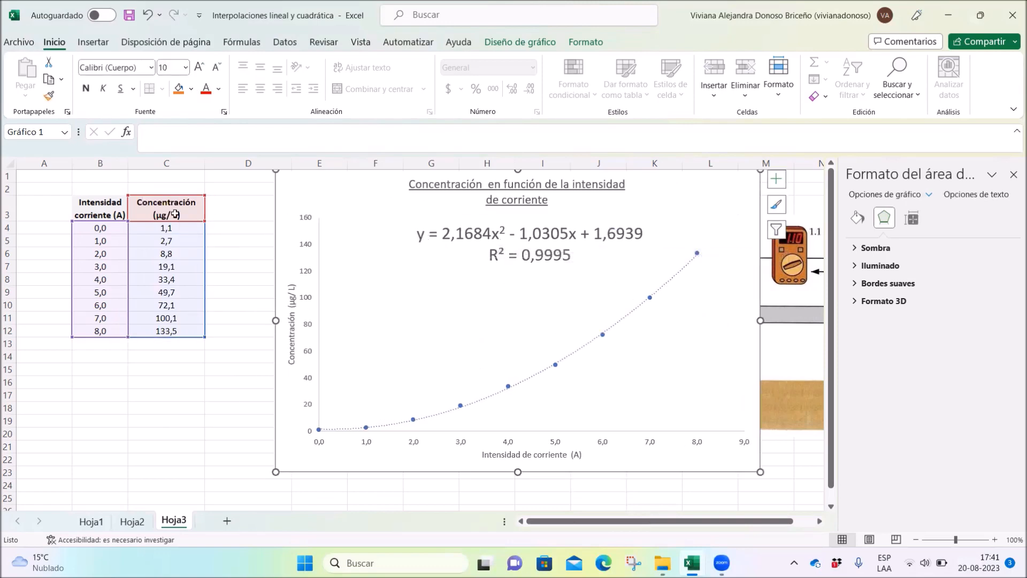
pyautogui.click(461, 234)
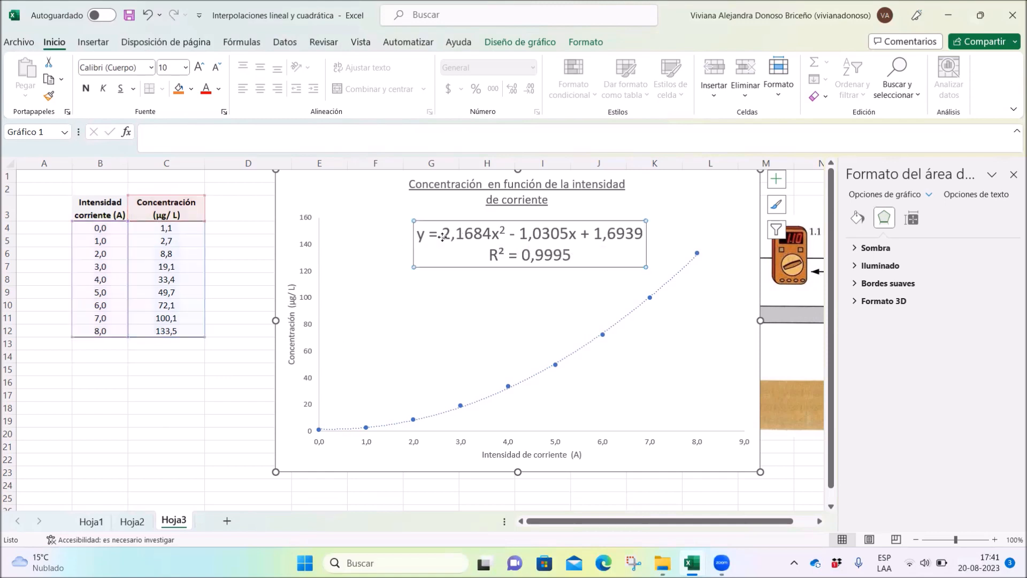
pyautogui.moveTo(428, 234); pyautogui.dragTo(415, 234)
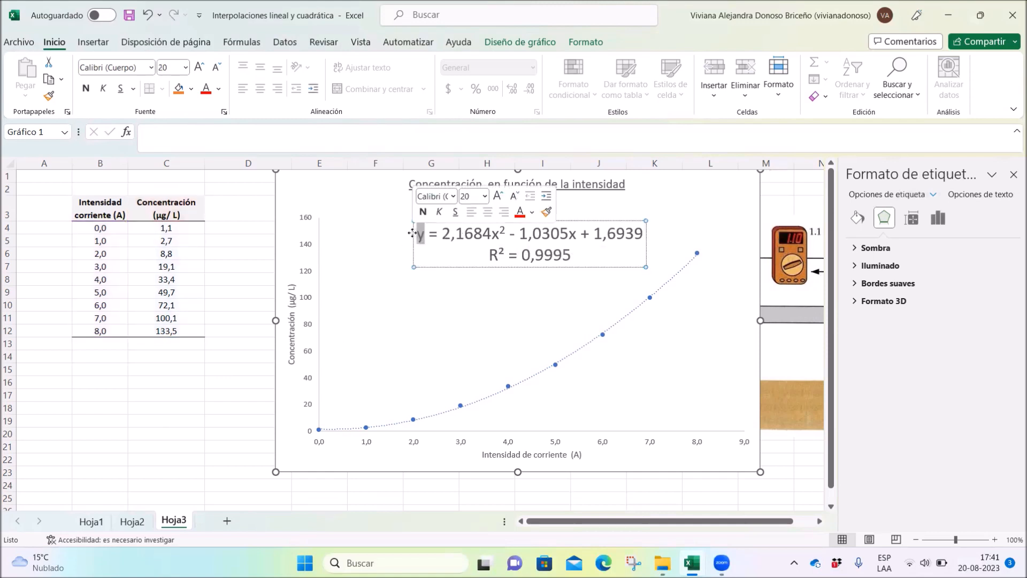
pyautogui.write('C')
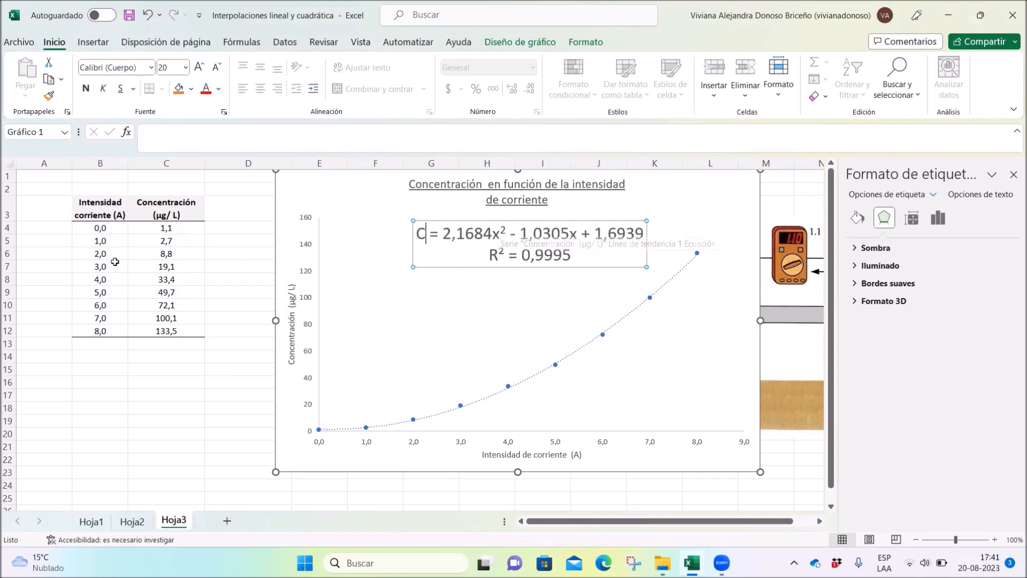
# Replace both x variables with i in the concentration chart's trendline equation
pyautogui.moveTo(492, 237); pyautogui.dragTo(498, 236)
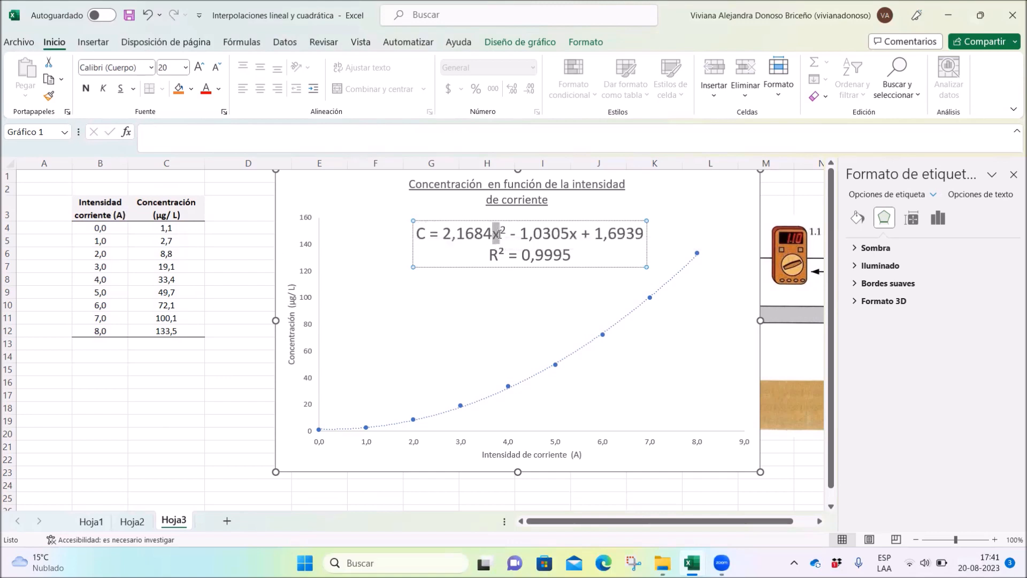
pyautogui.write('I')
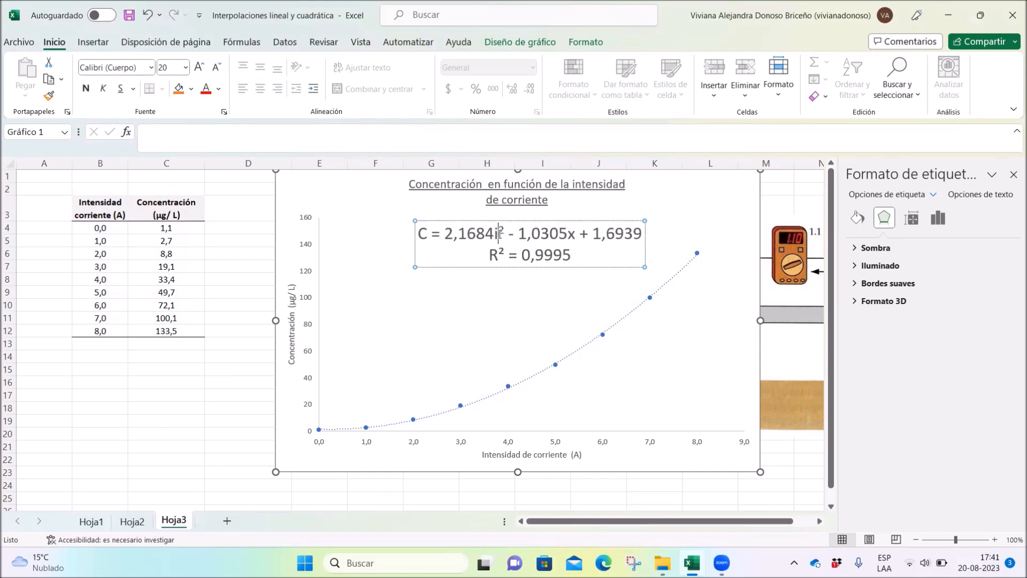
pyautogui.click(570, 236)
pyautogui.moveTo(572, 236); pyautogui.dragTo(575, 239)
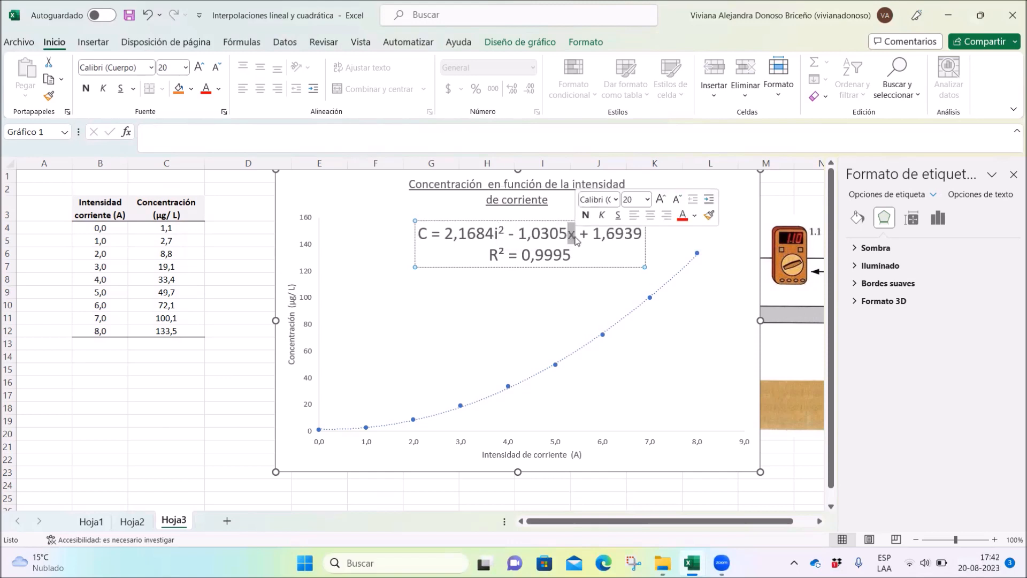
pyautogui.write('i')
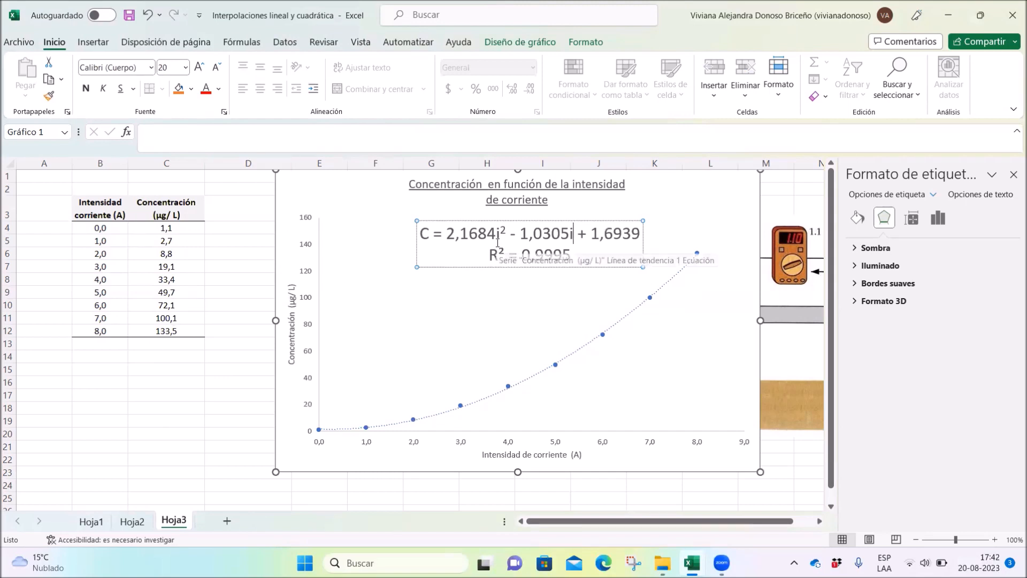
# Round the trendline equation's coefficients to one decimal so it reads C = 2,2 i² - 1,0 i + 1,7
pyautogui.moveTo(496, 234); pyautogui.dragTo(463, 234)
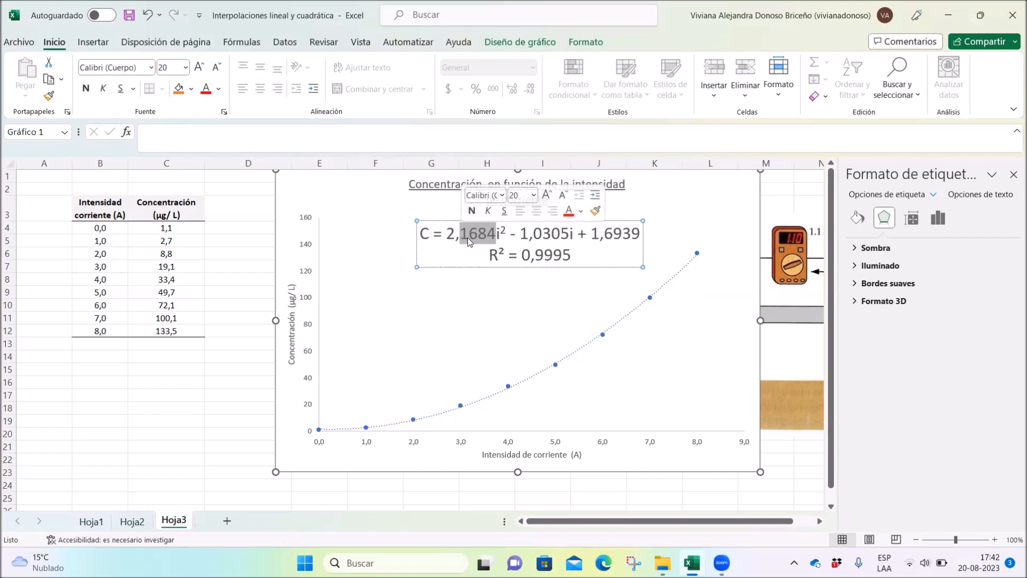
pyautogui.write('2')
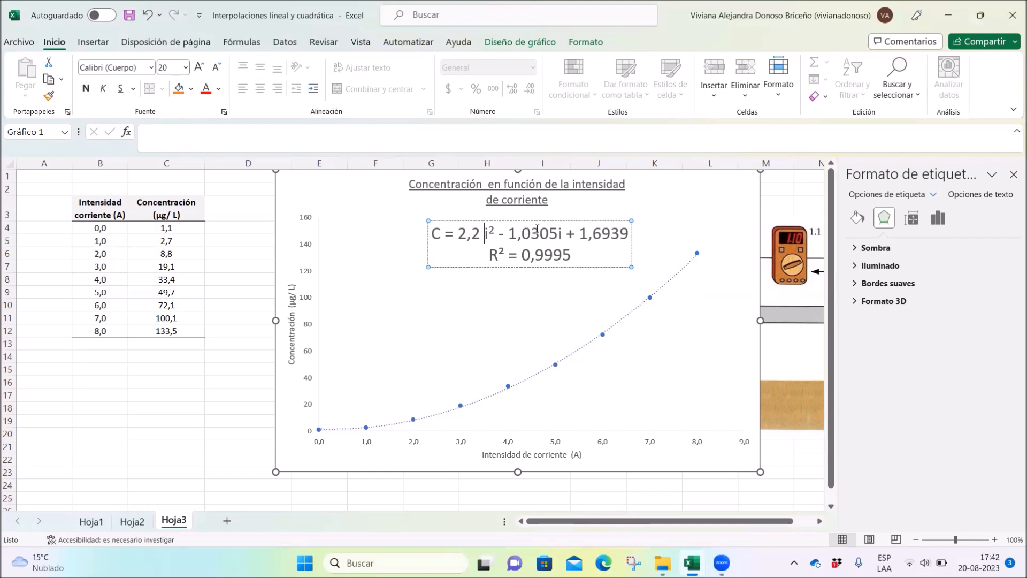
pyautogui.moveTo(555, 231); pyautogui.dragTo(534, 234)
pyautogui.click(692, 408)
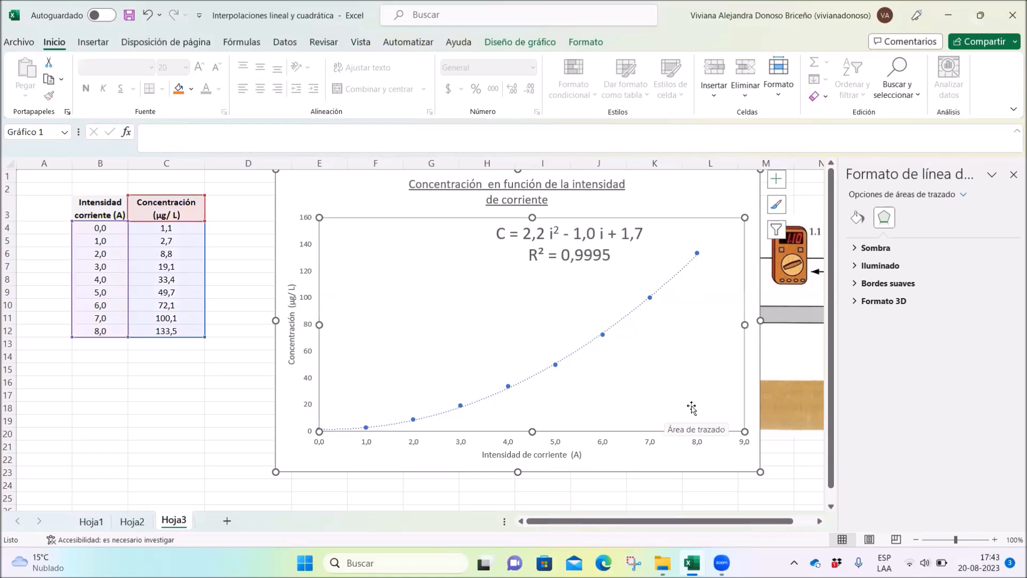